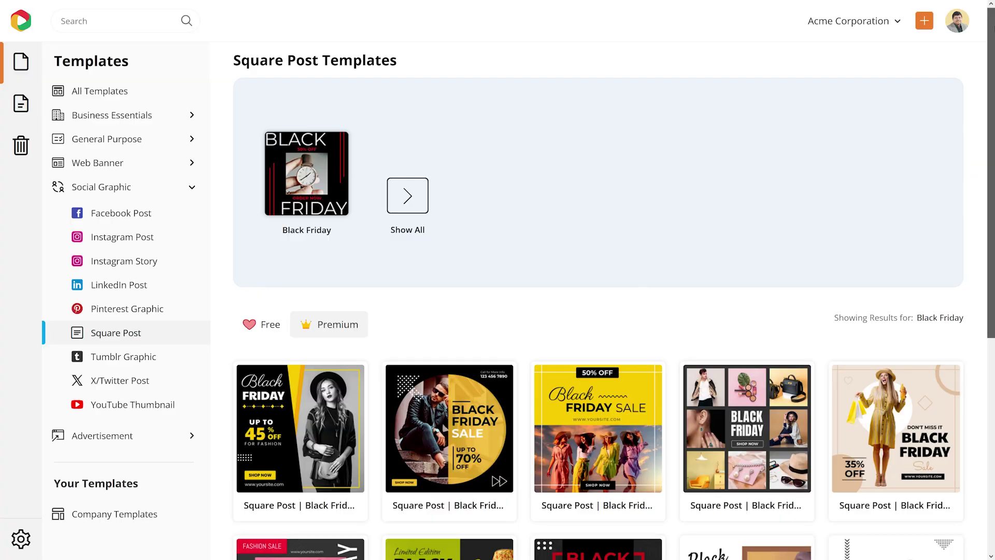
- Go to the All Templates page and return to the 'Create beautiful documents' banner
{"action": "scroll", "coordinate": [599, 311], "scroll_direction": "down", "scroll_amount": 5}
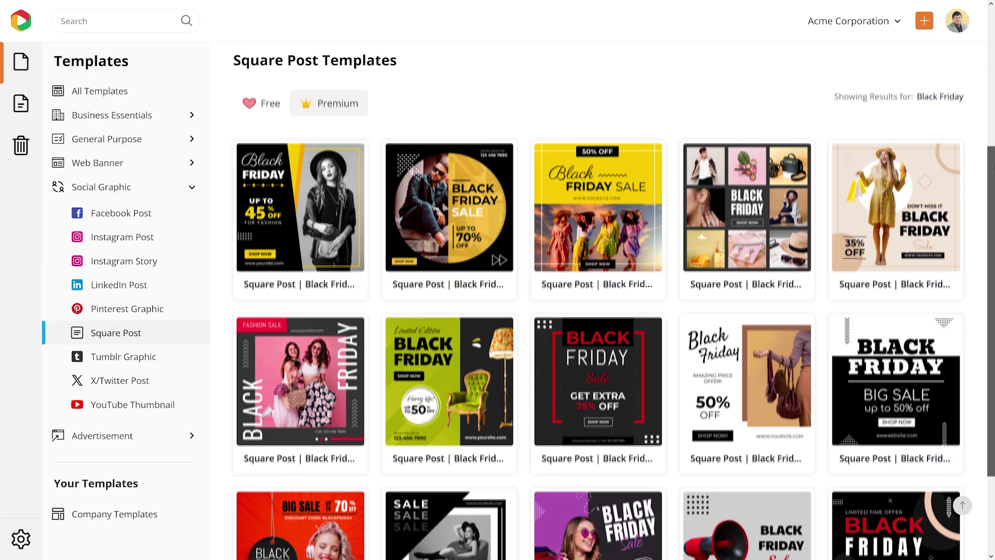
{"action": "left_click", "coordinate": [450, 207]}
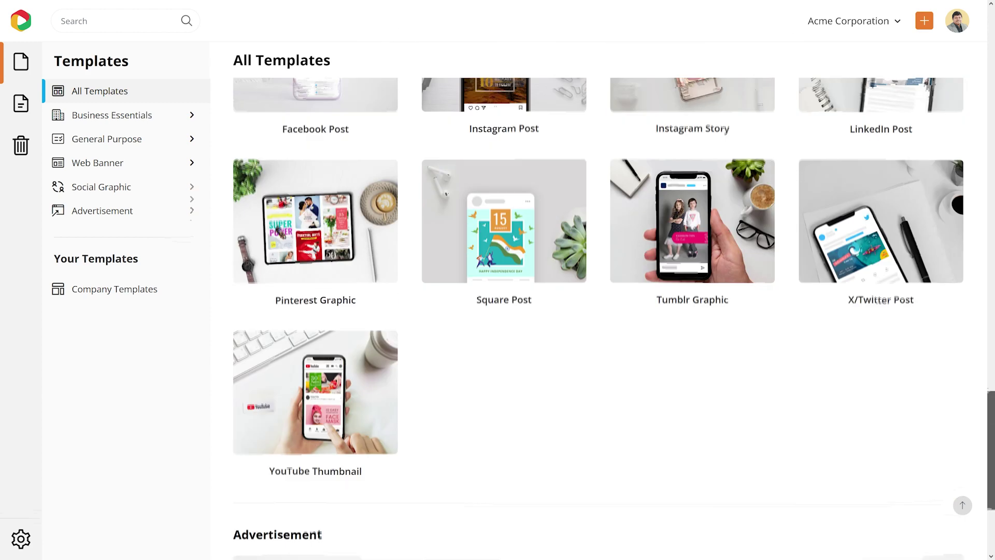
{"action": "scroll", "coordinate": [596, 311], "scroll_direction": "up", "scroll_amount": 15}
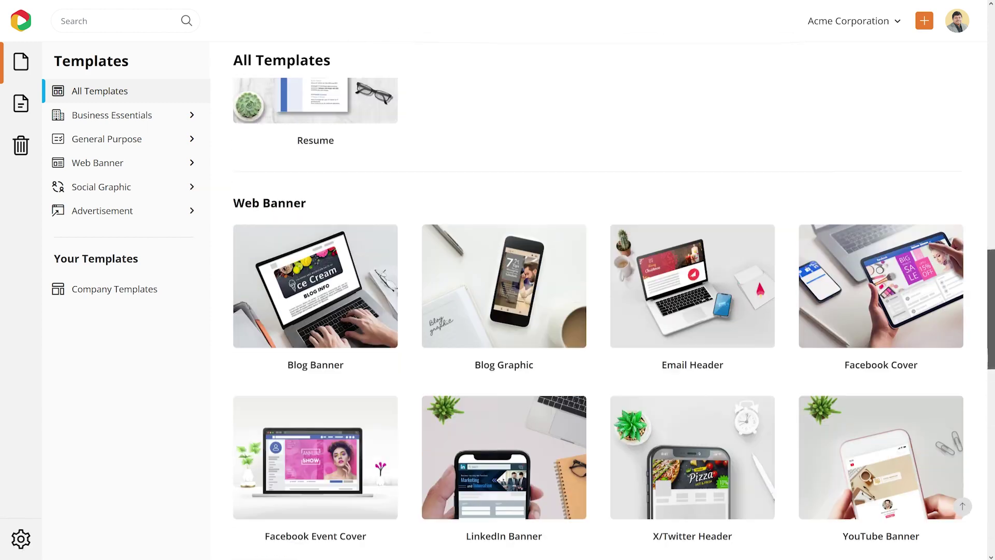
{"action": "scroll", "coordinate": [437, 261], "scroll_direction": "up", "scroll_amount": 20}
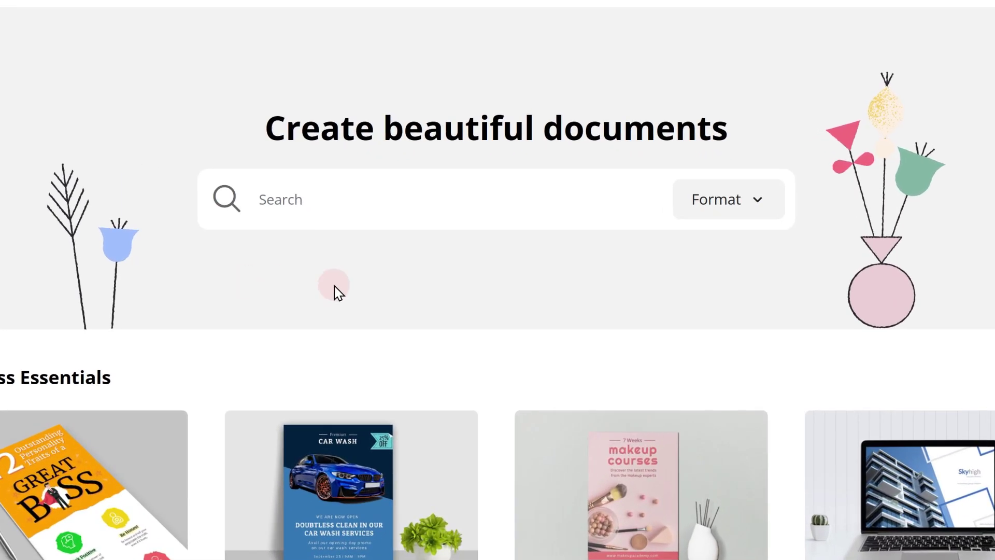
- Filter templates to premium Business posters and scroll to the Grand Opening photography card
{"action": "left_click", "coordinate": [758, 213]}
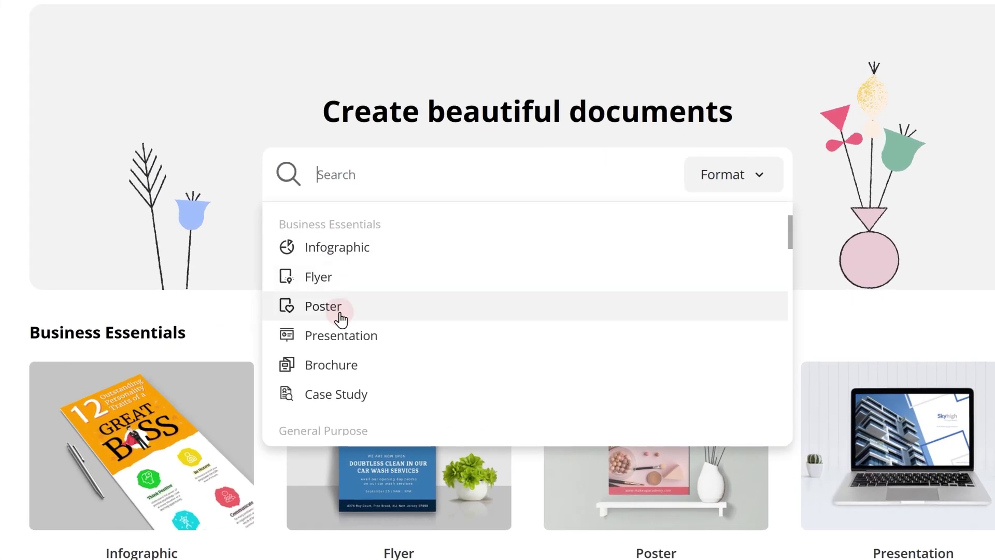
{"action": "left_click", "coordinate": [340, 313]}
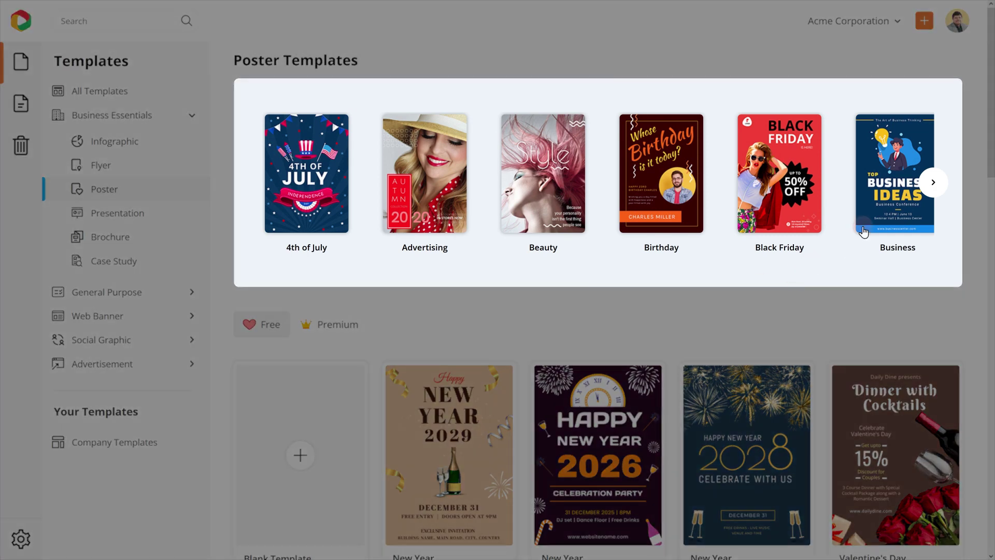
{"action": "left_click", "coordinate": [868, 213]}
{"action": "left_click_drag", "start_coordinate": [991, 153], "coordinate": [989, 258]}
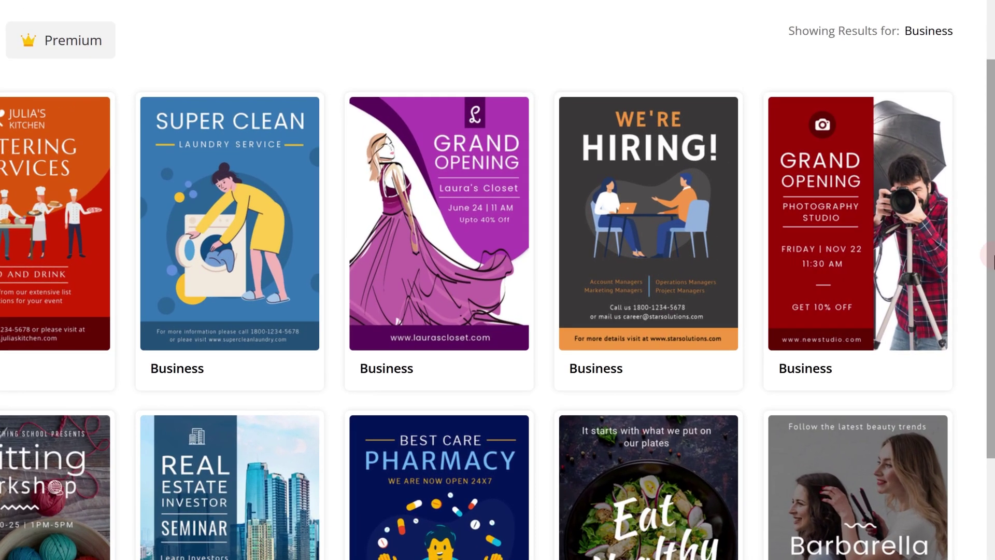
- Create a poster named 'Grand Opening' from the photography studio template
{"action": "mouse_move", "coordinate": [880, 250]}
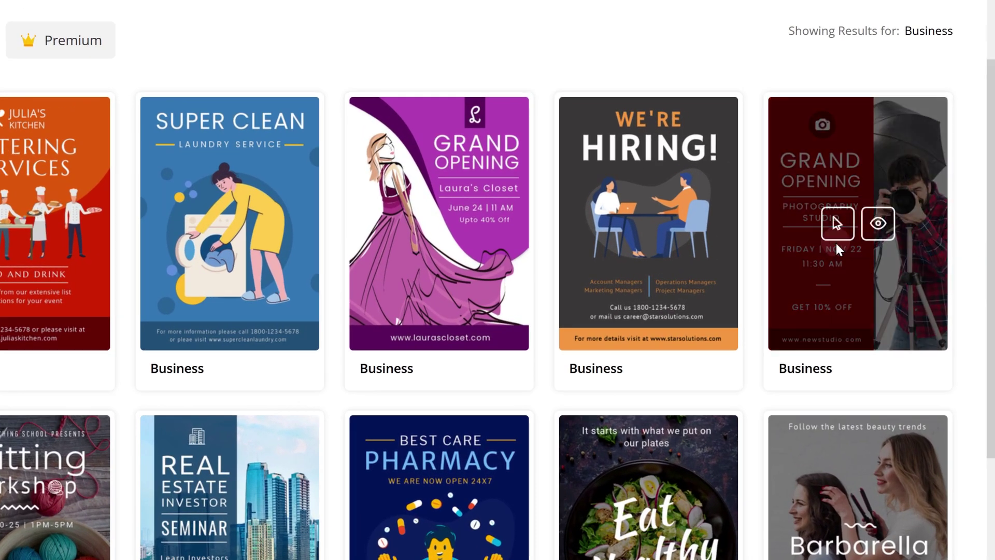
{"action": "left_click", "coordinate": [835, 225]}
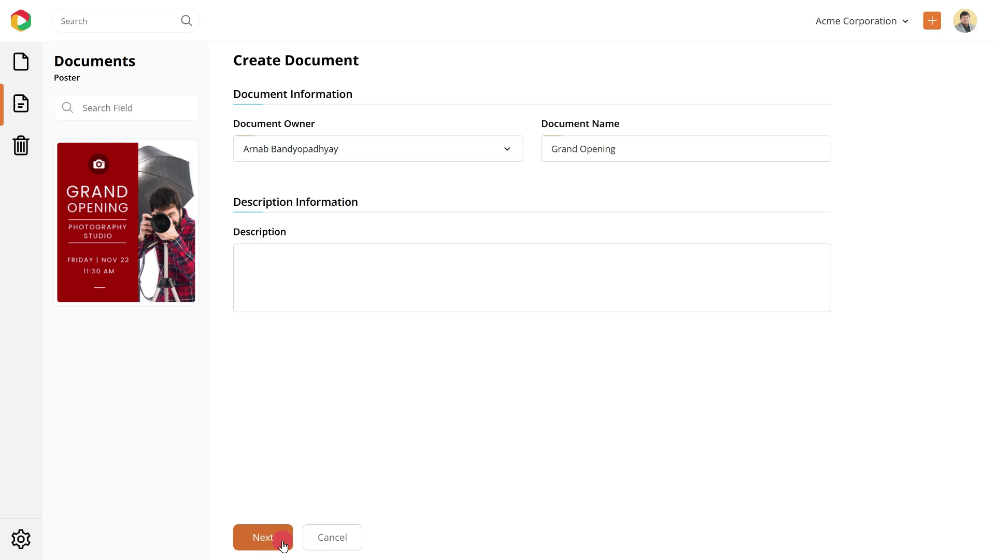
{"action": "left_click", "coordinate": [283, 544]}
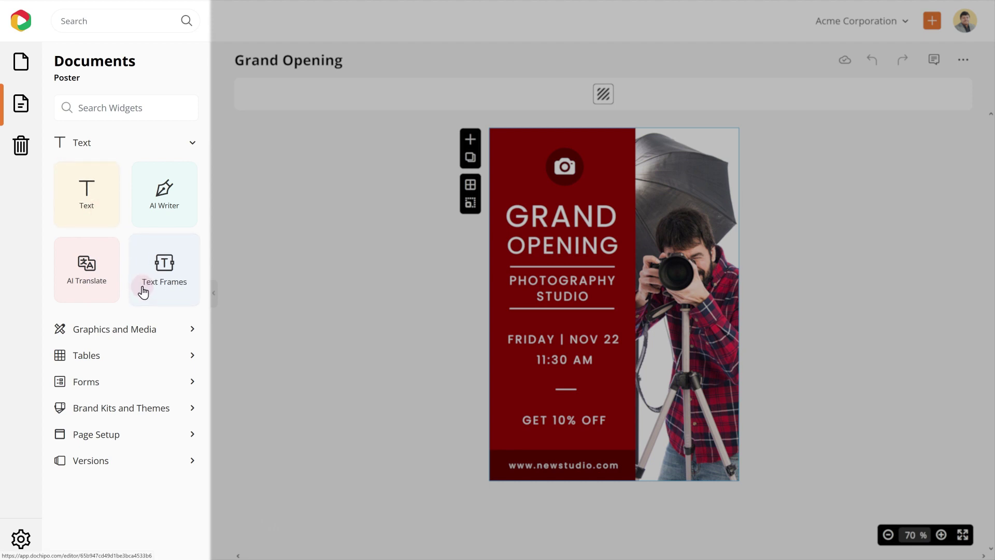
{"action": "left_click", "coordinate": [114, 329]}
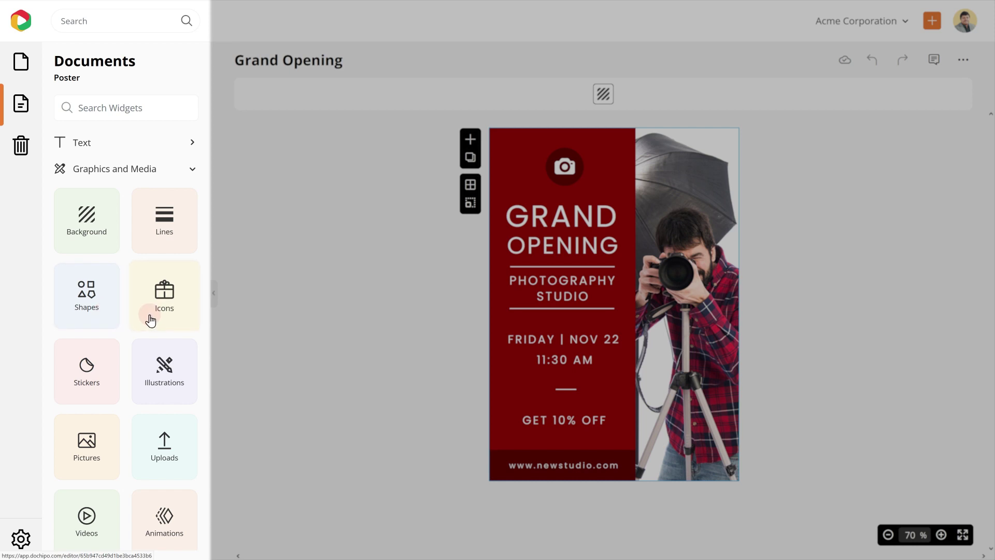
{"action": "left_click", "coordinate": [144, 394]}
{"action": "scroll", "coordinate": [122, 440], "scroll_direction": "down", "scroll_amount": 3}
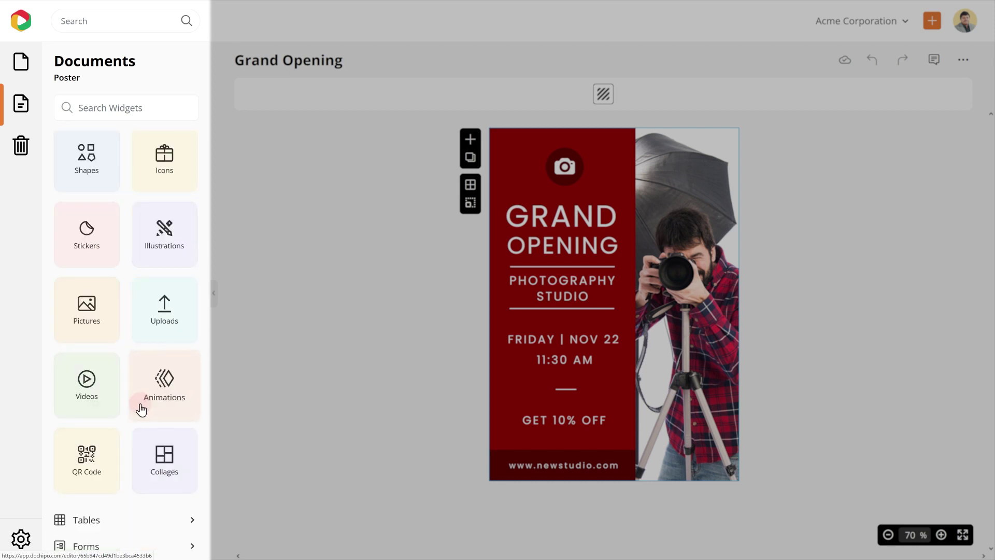
{"action": "scroll", "coordinate": [143, 407], "scroll_direction": "down", "scroll_amount": 2}
{"action": "left_click", "coordinate": [93, 451]}
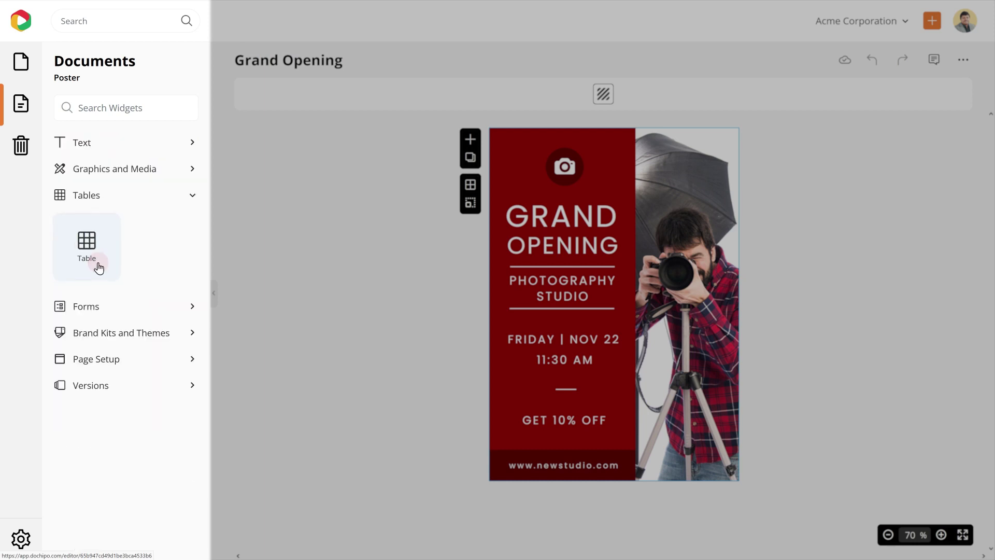
{"action": "left_click", "coordinate": [108, 300]}
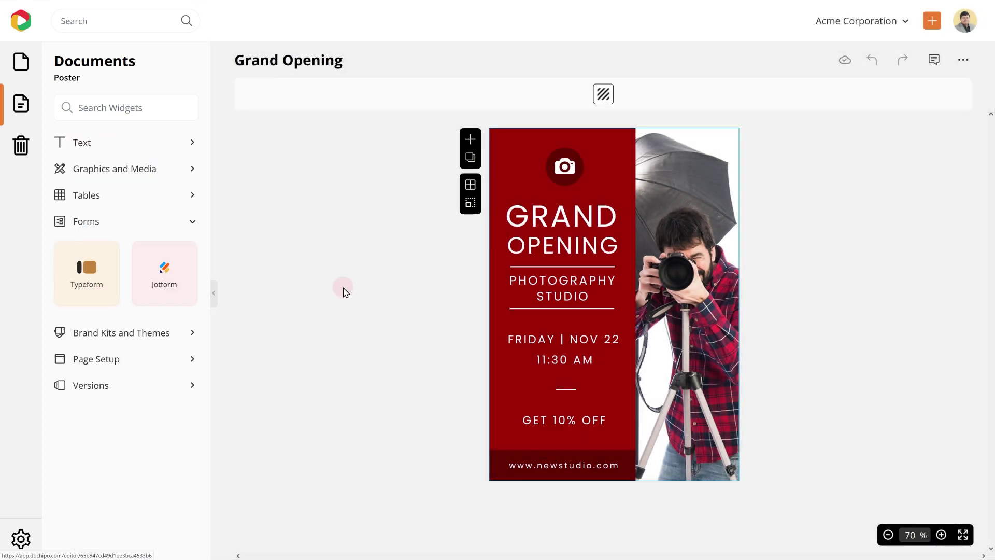
{"action": "left_click", "coordinate": [508, 217]}
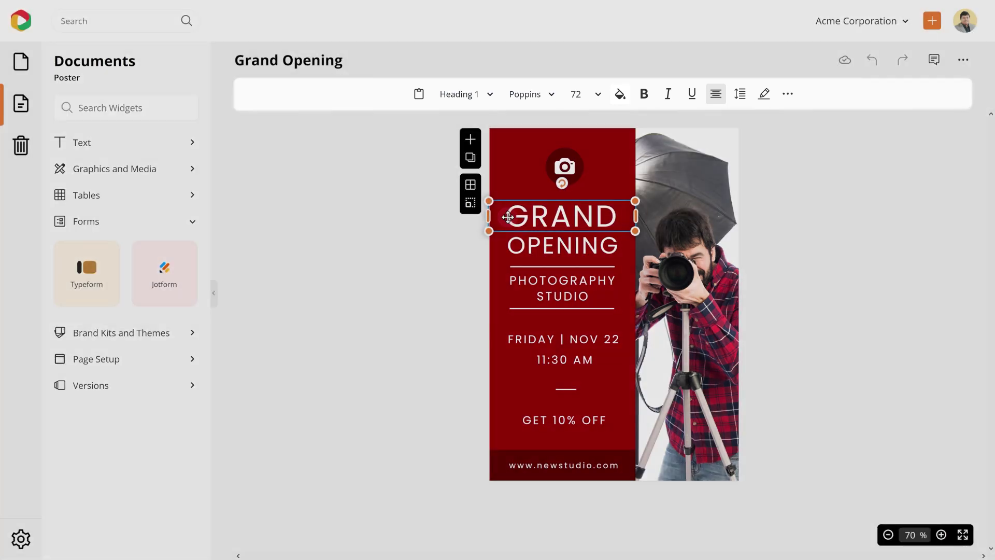
{"action": "left_click", "coordinate": [415, 283]}
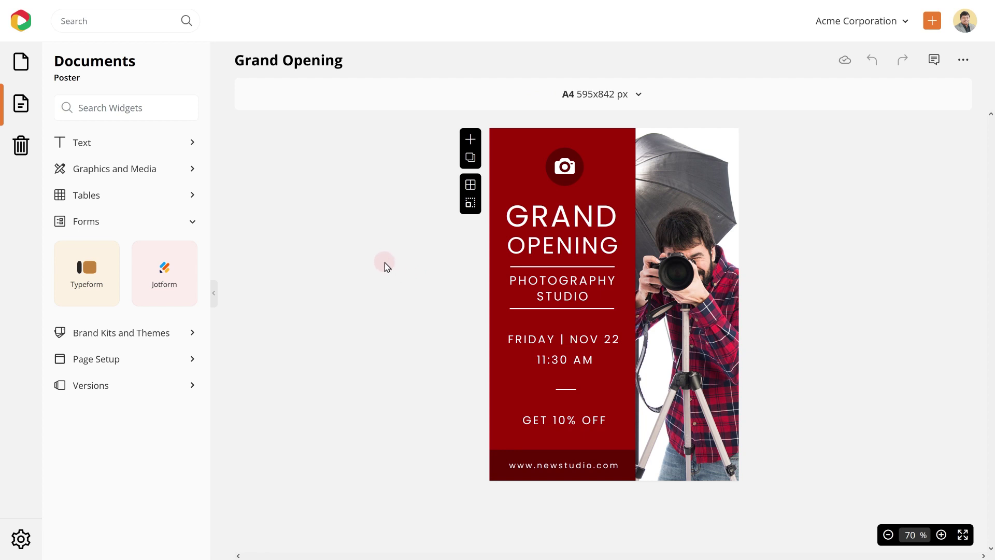
- Upload the woman photographer's photo, swap it for the man, and remove its background
{"action": "left_click", "coordinate": [146, 171]}
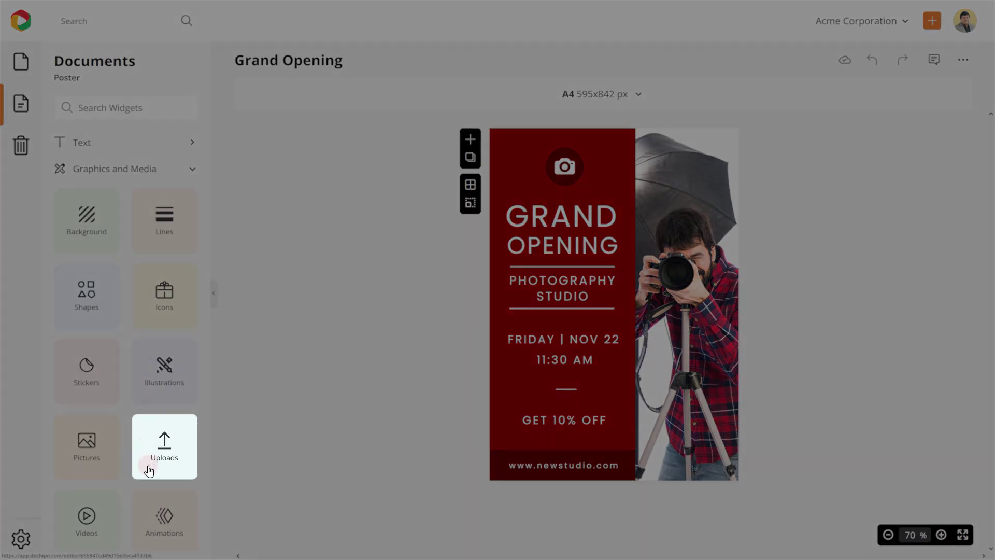
{"action": "left_click", "coordinate": [146, 466]}
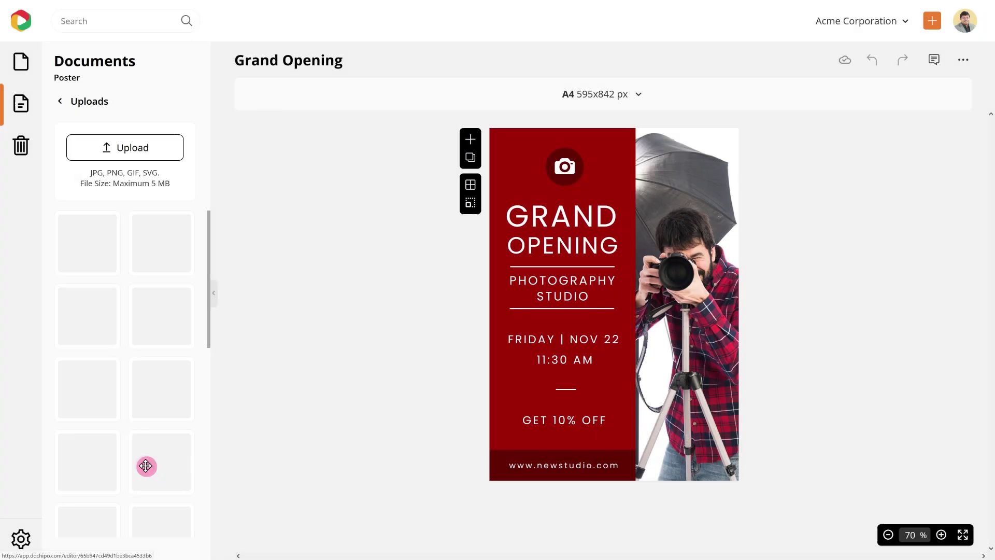
{"action": "left_click", "coordinate": [124, 149]}
{"action": "left_click", "coordinate": [215, 214]}
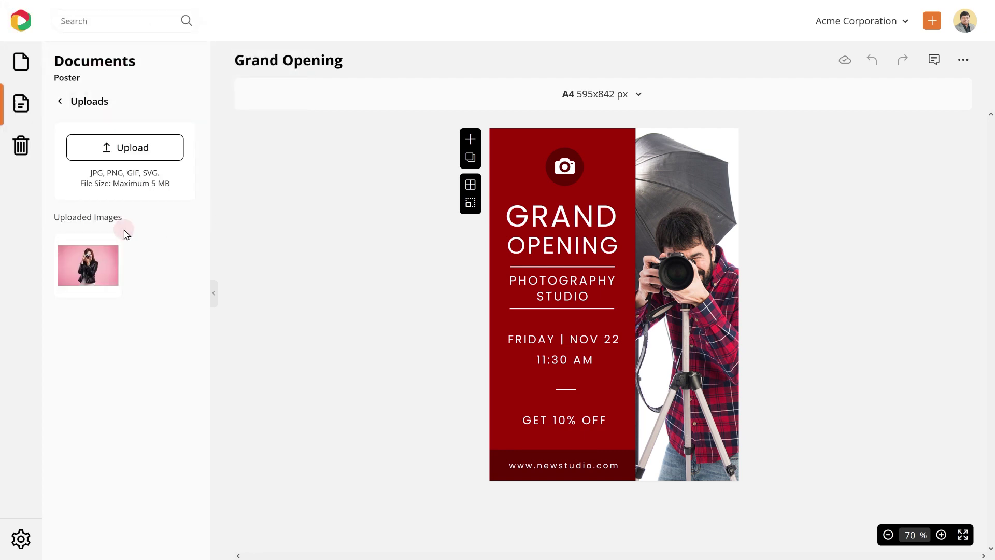
{"action": "left_click_drag", "start_coordinate": [126, 234], "coordinate": [693, 297]}
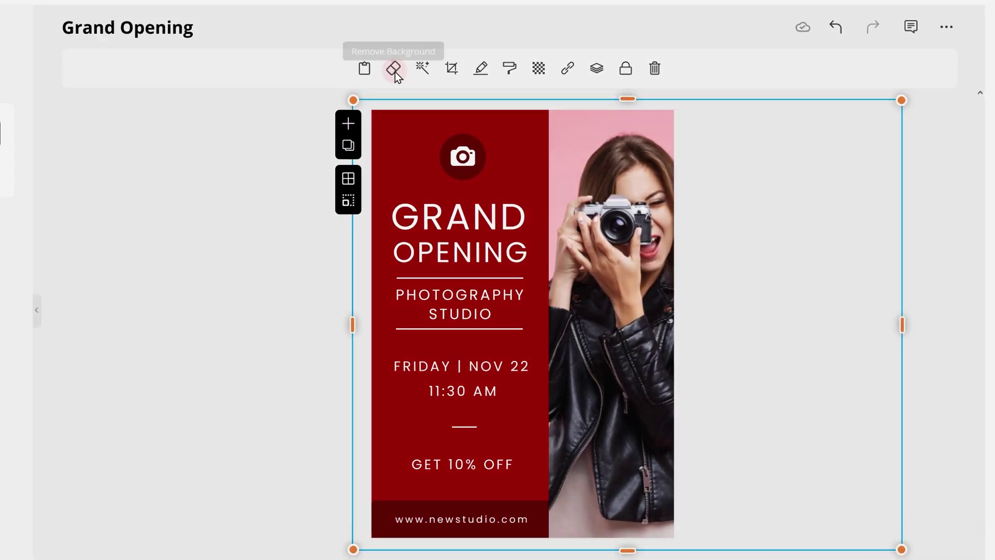
{"action": "left_click", "coordinate": [394, 69]}
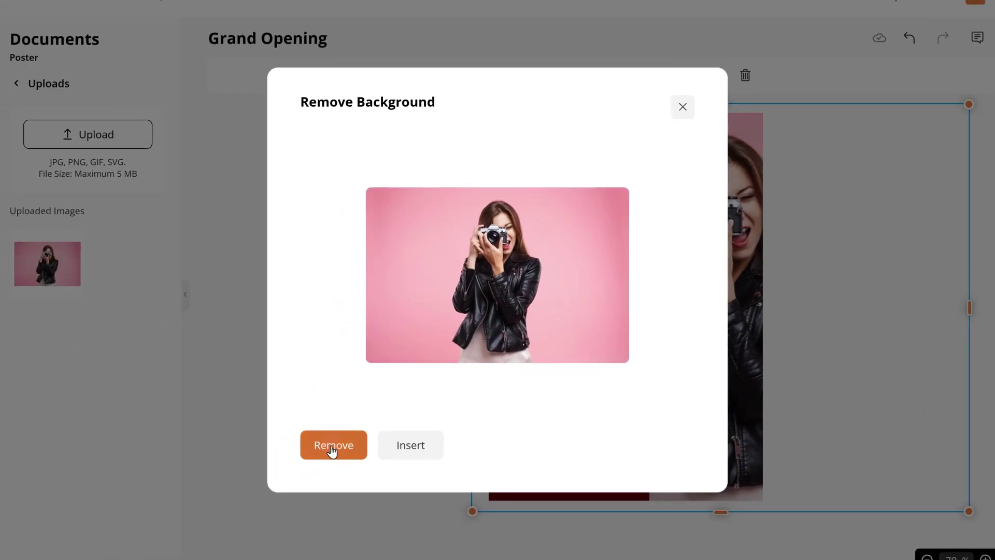
{"action": "left_click", "coordinate": [198, 481]}
{"action": "left_click", "coordinate": [264, 480]}
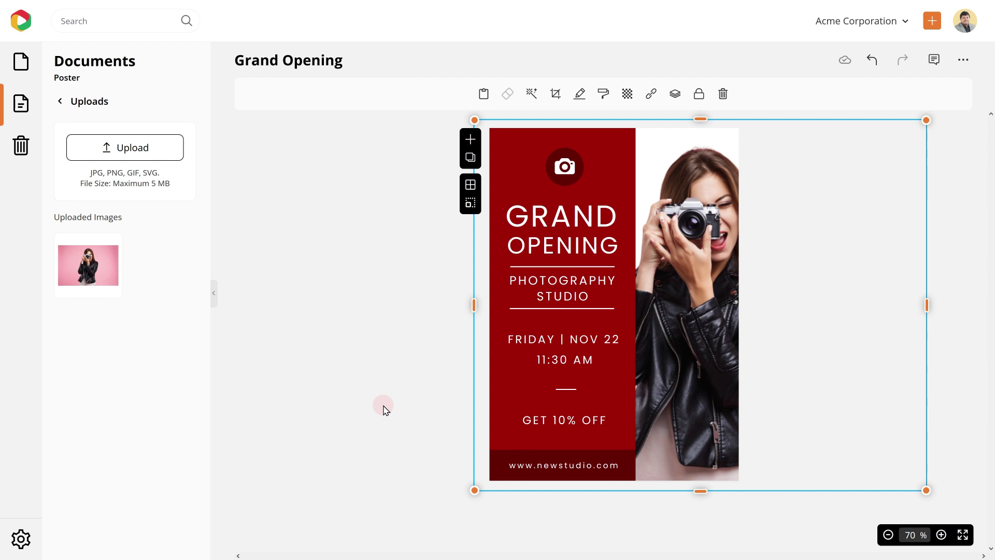
{"action": "left_click", "coordinate": [564, 339]}
{"action": "type", "text": "MAR 15"}
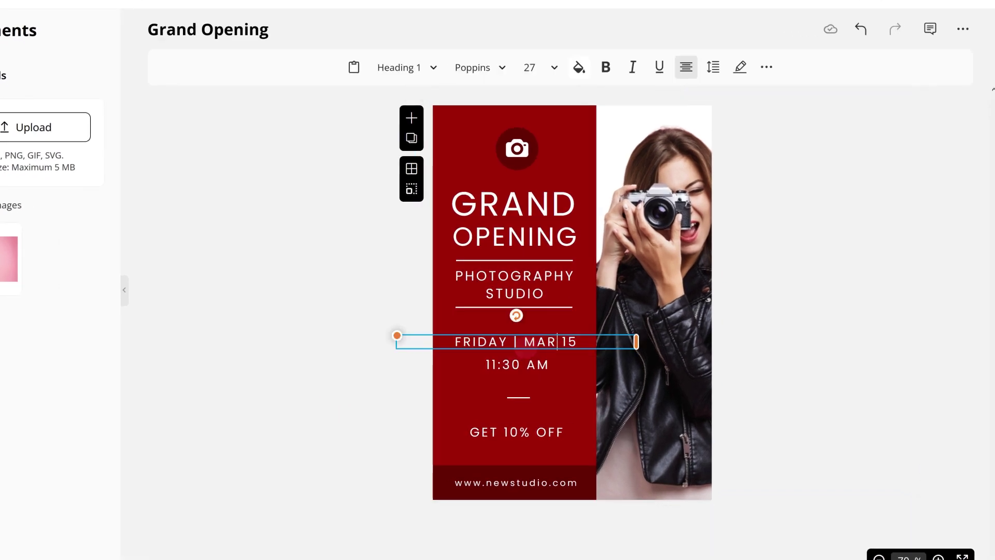
{"action": "left_click", "coordinate": [490, 369]}
{"action": "key", "text": "BackSpace"}
{"action": "type", "text": "0"}
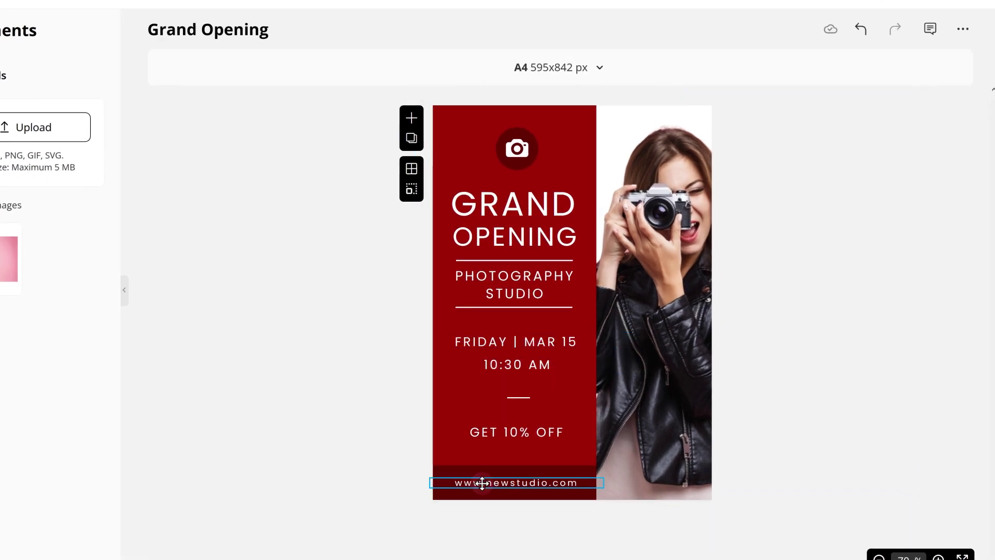
{"action": "left_click", "coordinate": [389, 463]}
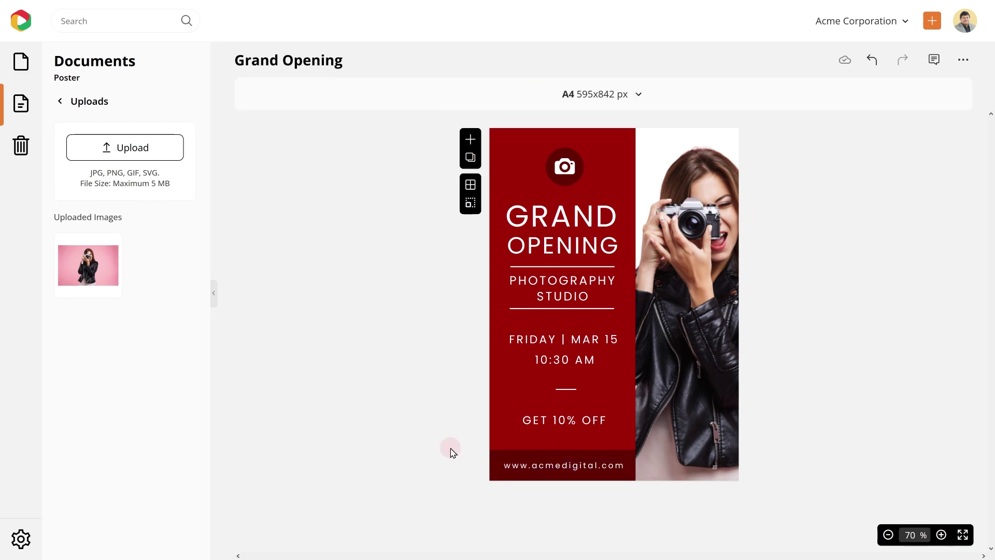
- Generate a heading with AI Writer from the pasted photography-studio prompt using Friendly tone
{"action": "left_click", "coordinate": [71, 113]}
{"action": "left_click", "coordinate": [69, 141]}
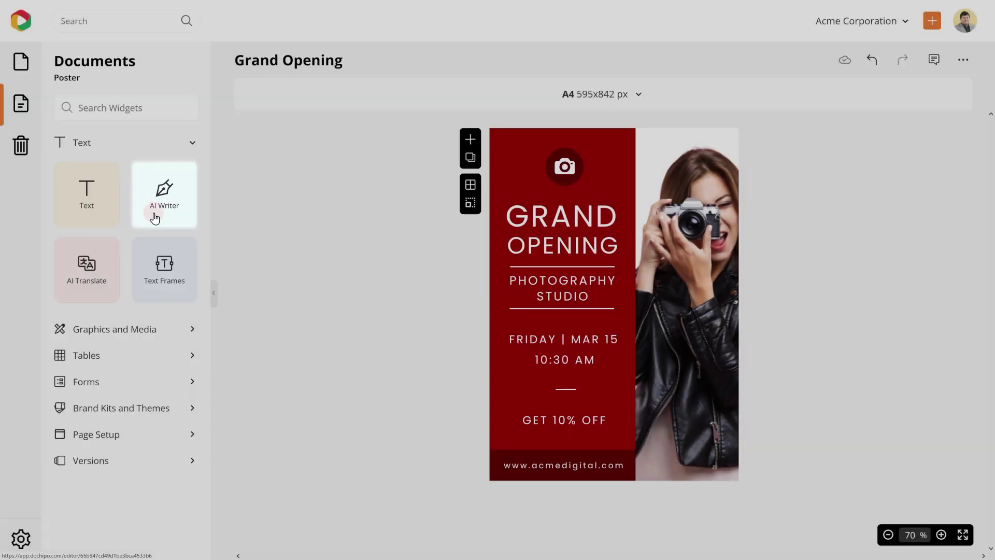
{"action": "left_click", "coordinate": [154, 216]}
{"action": "left_click", "coordinate": [134, 157]}
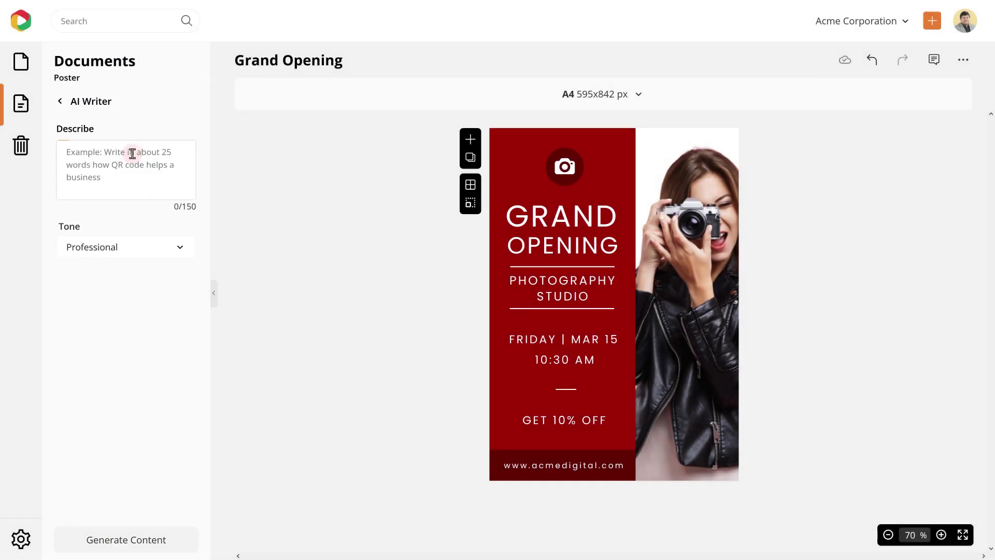
{"action": "type", "text": "4-5 words heading introducing a photography studio"}
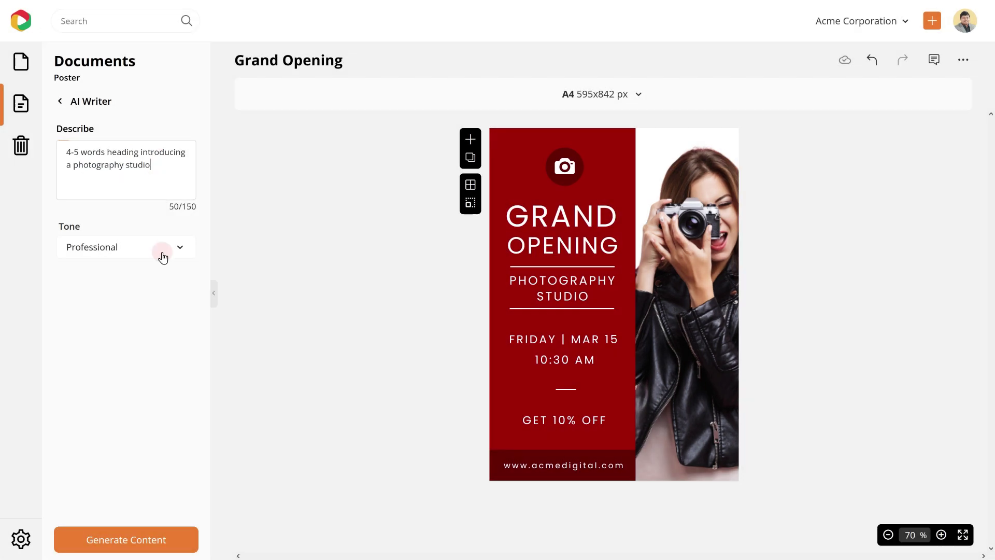
{"action": "left_click", "coordinate": [162, 253]}
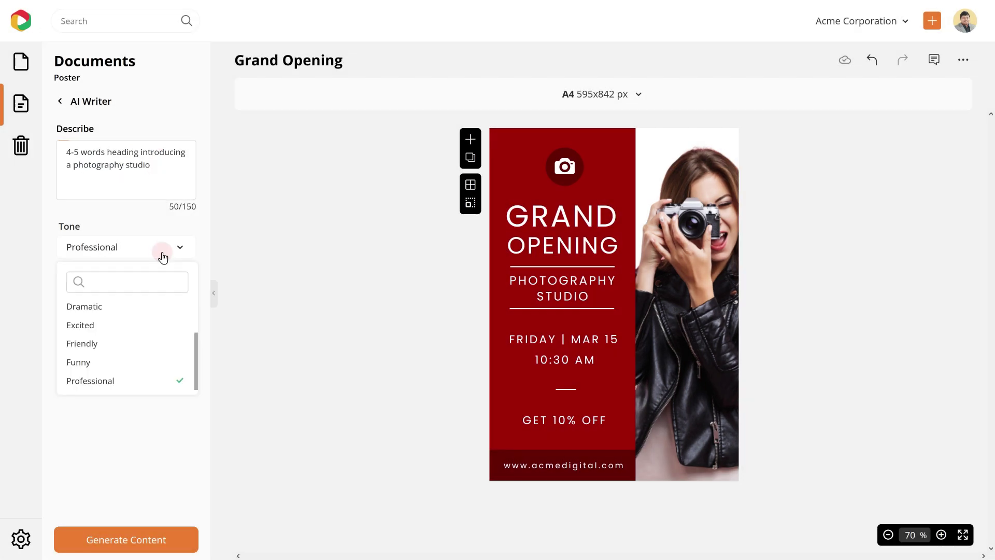
{"action": "left_click", "coordinate": [151, 342]}
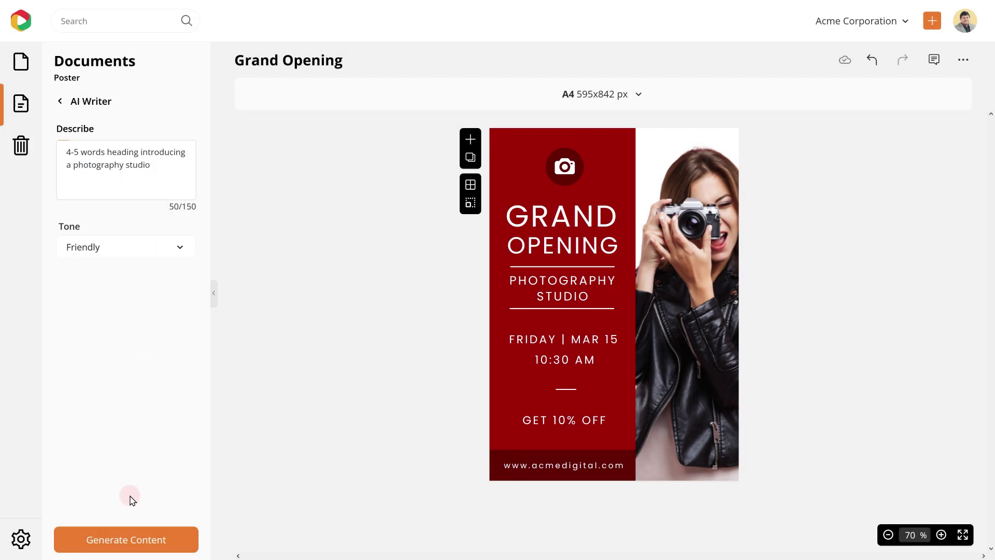
{"action": "left_click", "coordinate": [122, 541]}
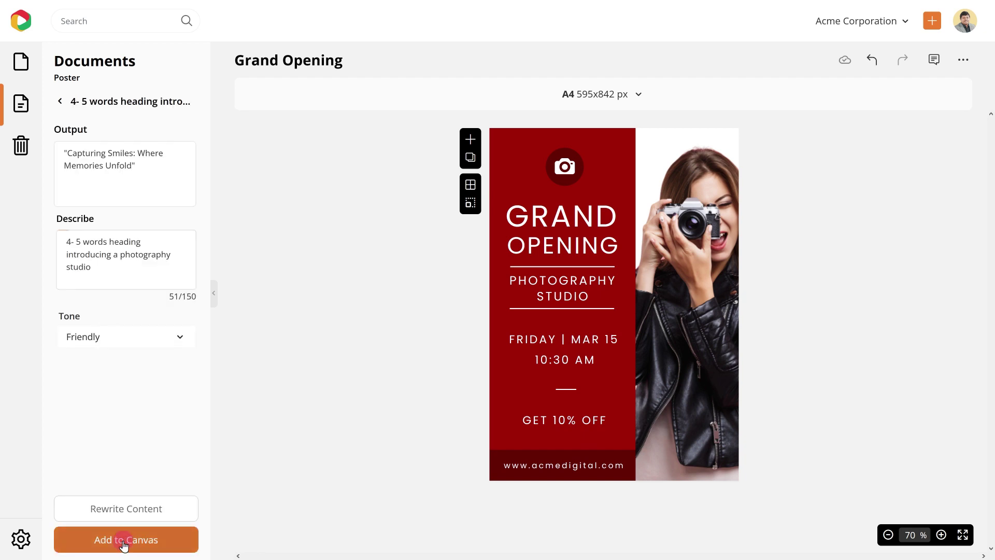
- Place the AI heading on the poster and copy the PHOTOGRAPHY STUDIO text style onto it
{"action": "left_click", "coordinate": [124, 542]}
{"action": "left_click", "coordinate": [547, 280]}
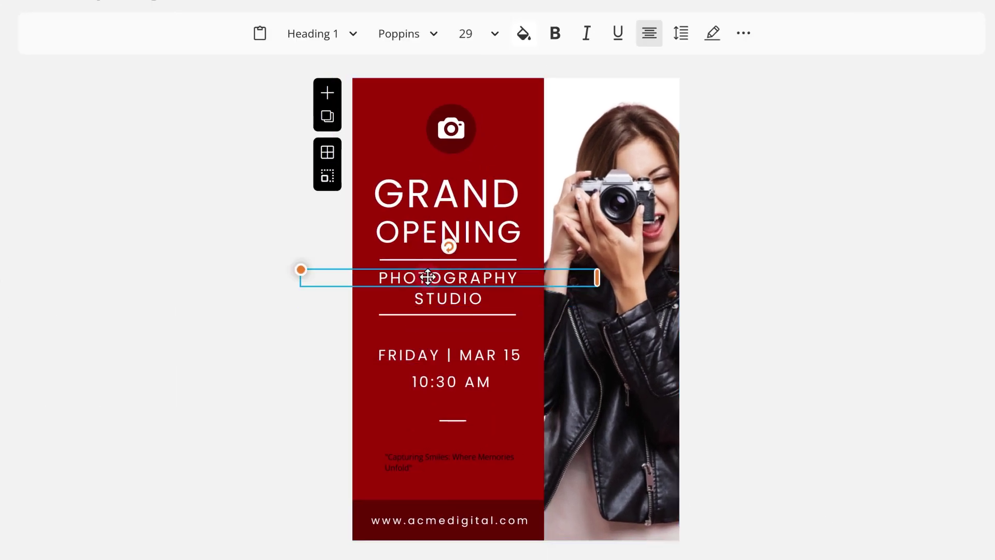
{"action": "left_click", "coordinate": [743, 33]}
{"action": "left_click", "coordinate": [733, 180]}
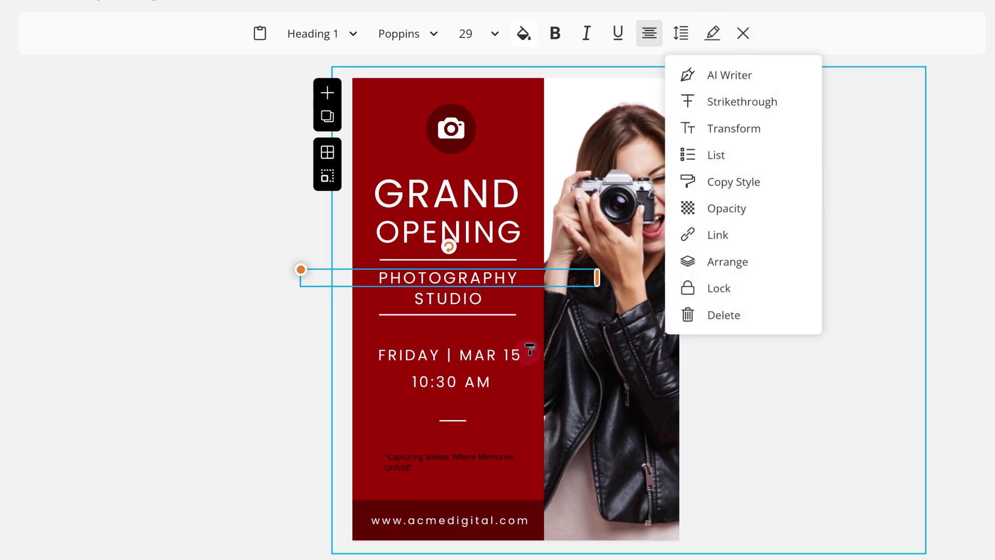
{"action": "left_click", "coordinate": [438, 459]}
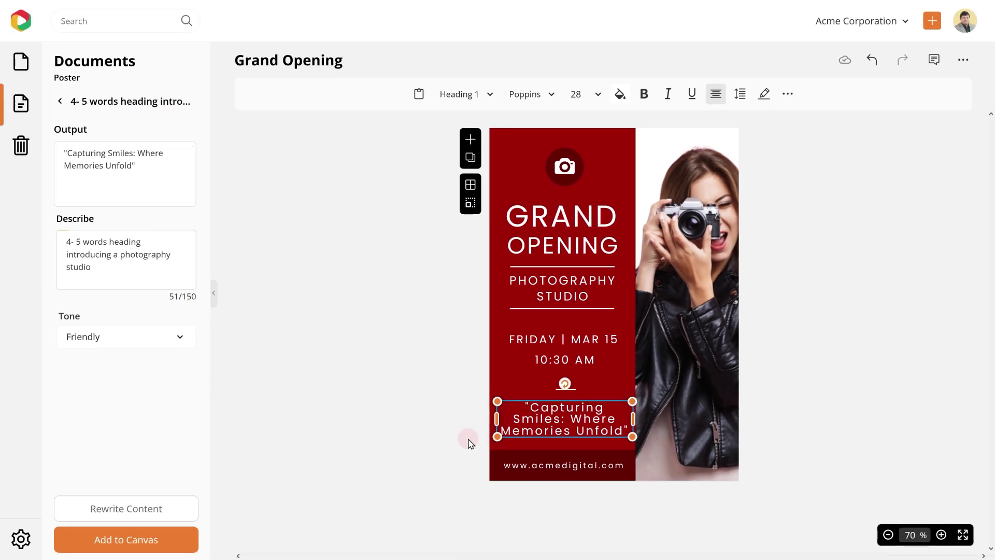
{"action": "left_click", "coordinate": [469, 442]}
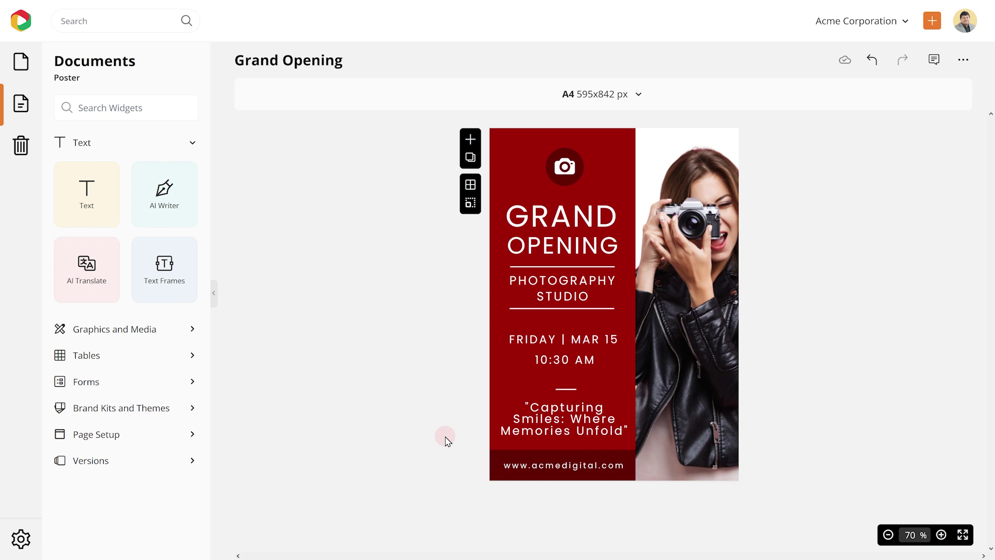
- Apply the brown Acme Digital brand theme and shuffle it to a lighter brown panel
{"action": "left_click", "coordinate": [155, 409]}
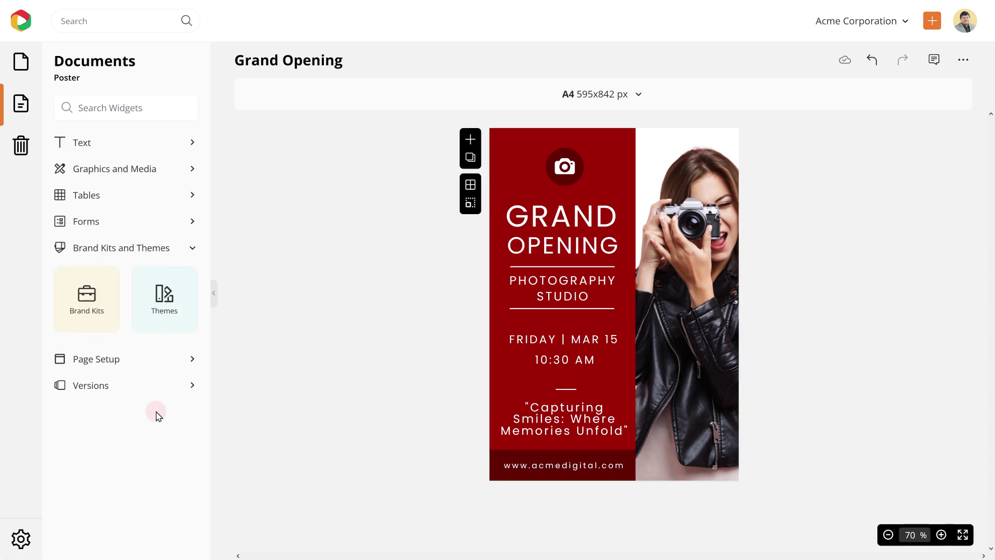
{"action": "left_click", "coordinate": [99, 313]}
{"action": "left_click", "coordinate": [126, 230]}
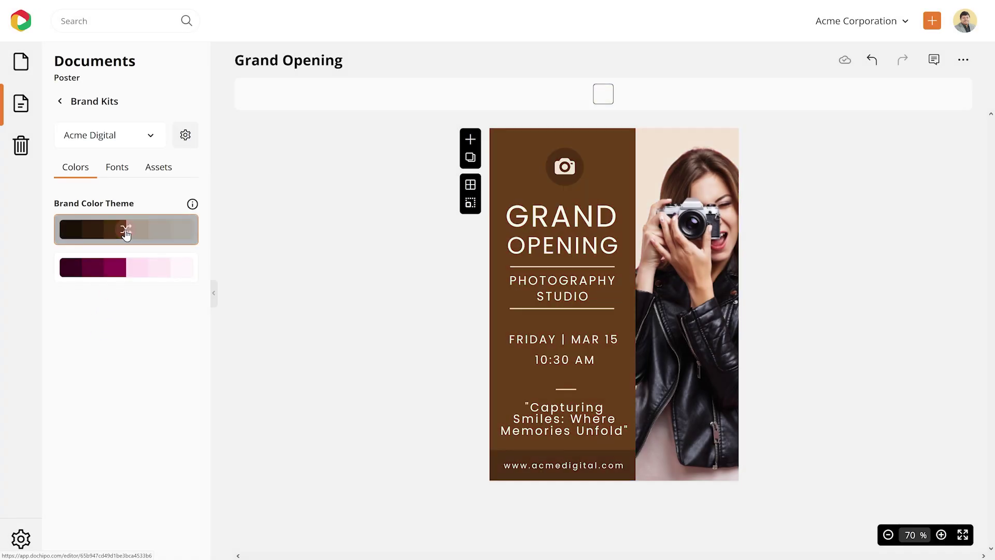
{"action": "left_click", "coordinate": [125, 231]}
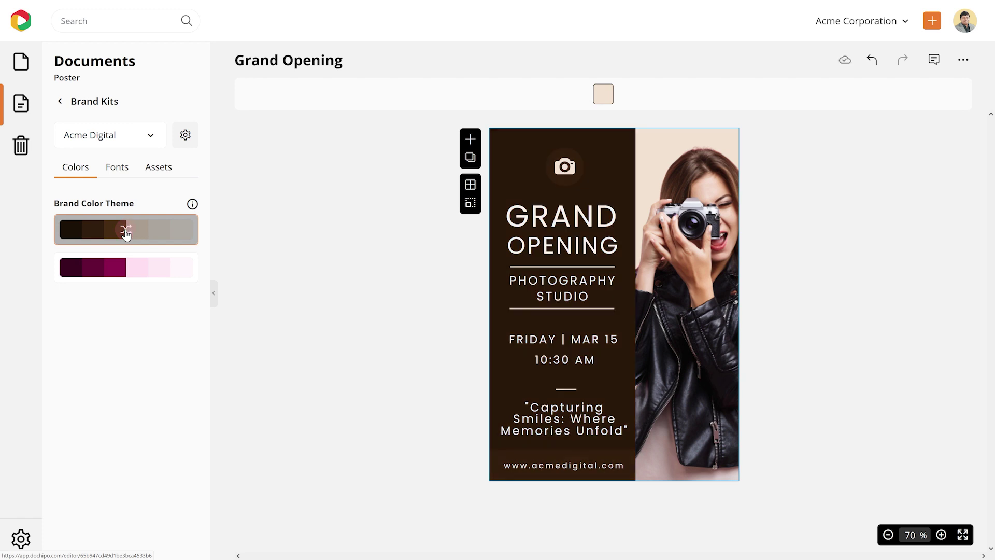
{"action": "left_click", "coordinate": [126, 232]}
{"action": "left_click", "coordinate": [126, 232]}
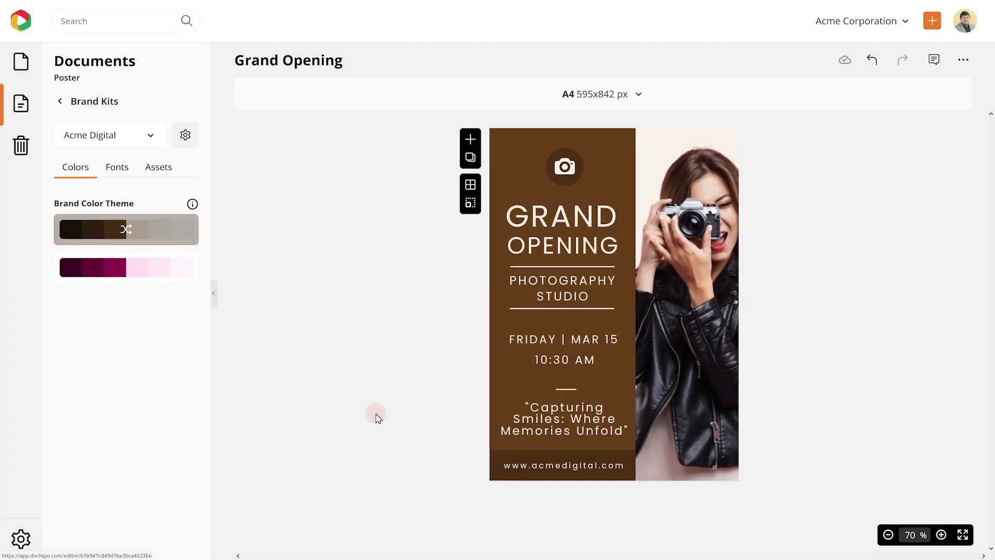
- Translate all the poster's text into Spanish with AI Translate
{"action": "left_click", "coordinate": [61, 103]}
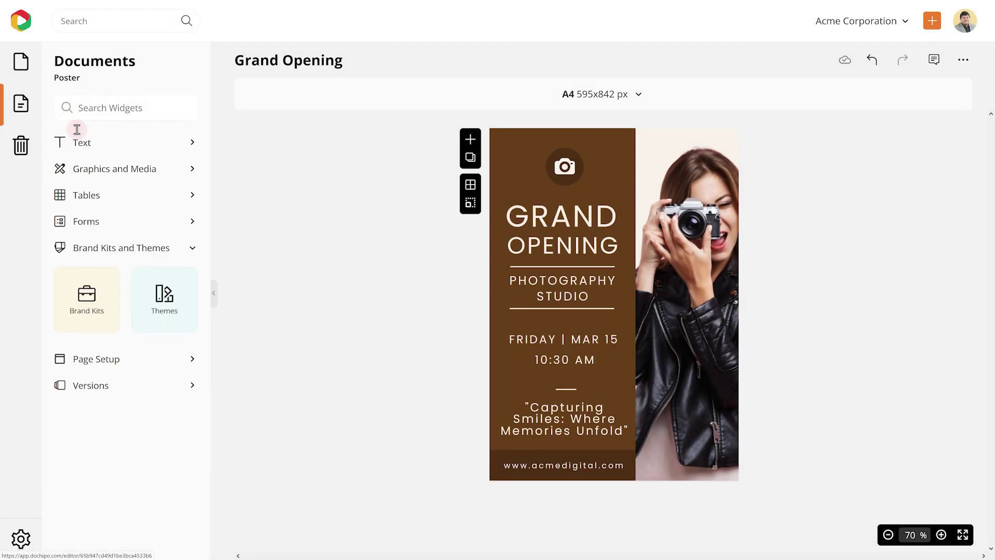
{"action": "left_click", "coordinate": [79, 145]}
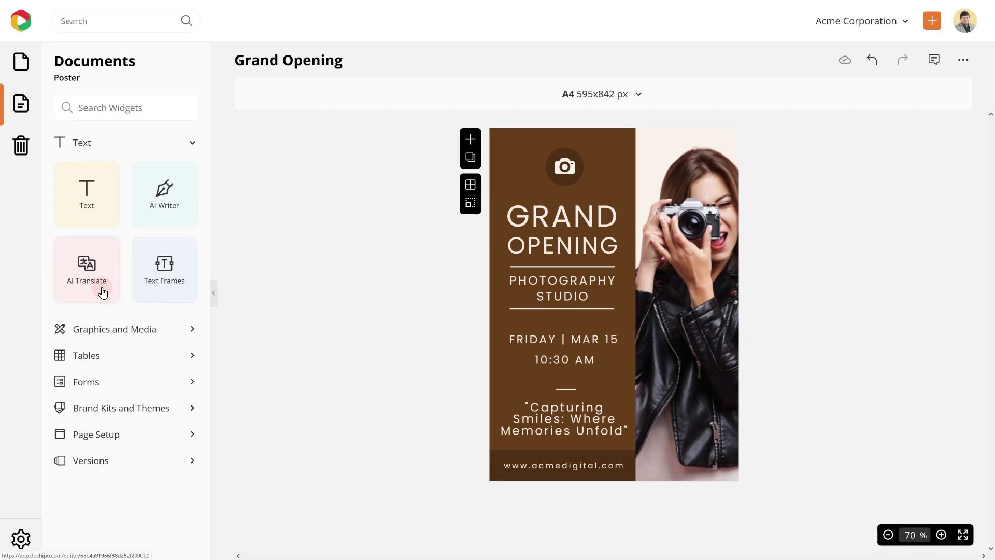
{"action": "left_click", "coordinate": [101, 289]}
{"action": "left_click", "coordinate": [183, 155]}
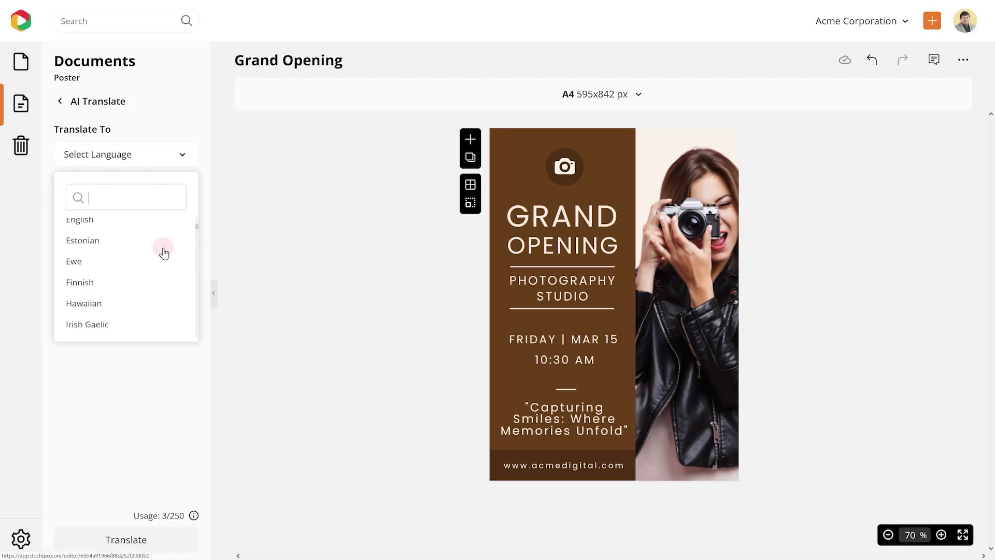
{"action": "scroll", "coordinate": [163, 251], "scroll_direction": "down", "scroll_amount": 8}
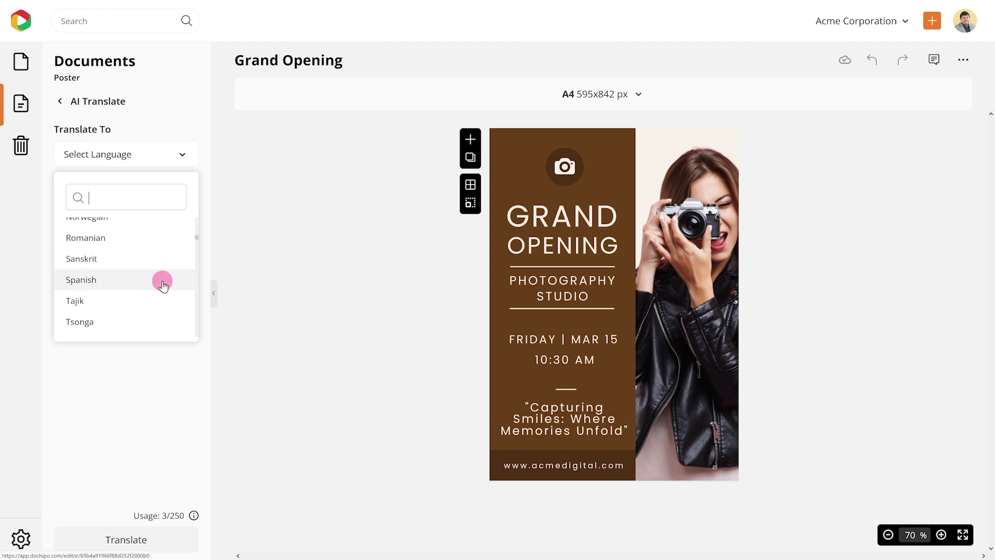
{"action": "left_click", "coordinate": [162, 280]}
{"action": "left_click", "coordinate": [88, 541]}
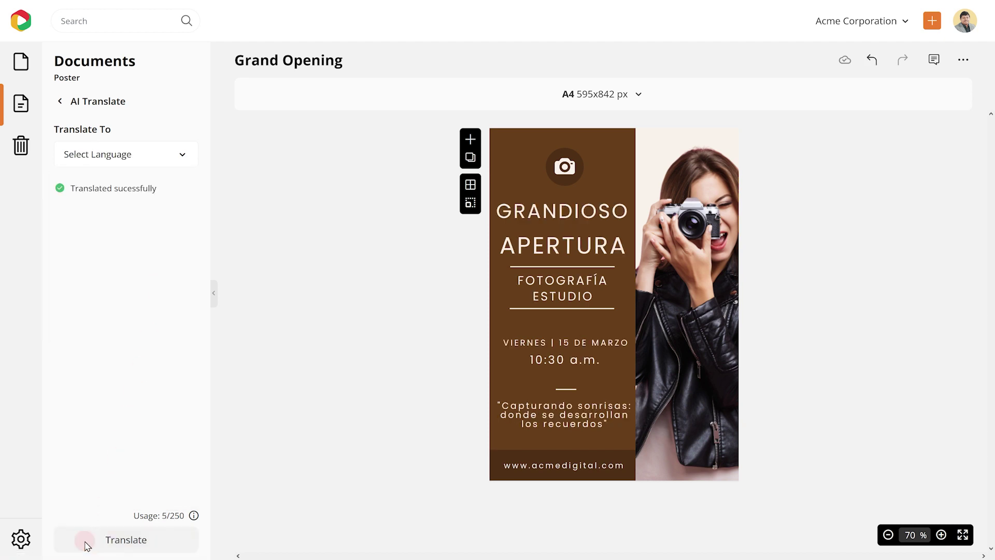
- Share the poster with a chosen teammate
{"action": "left_click", "coordinate": [963, 65]}
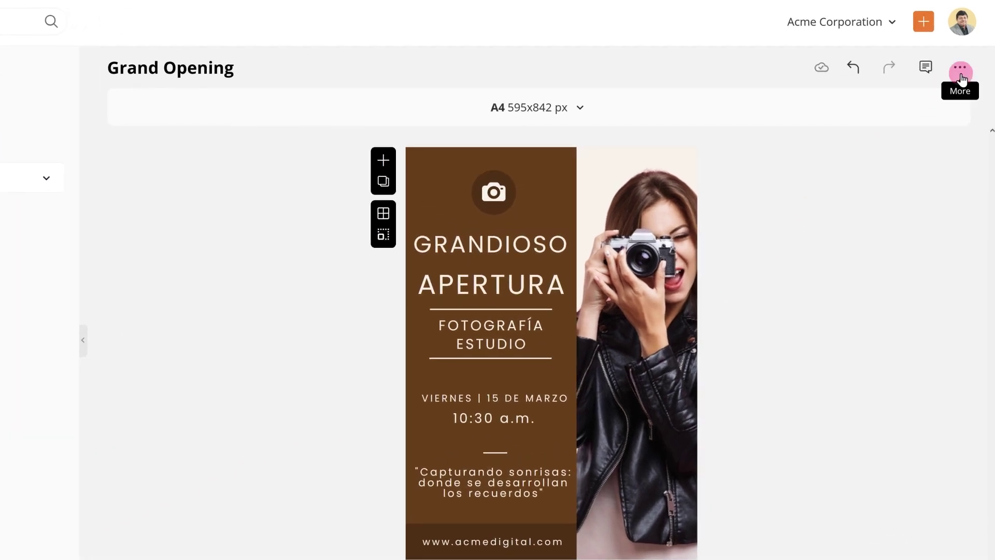
{"action": "left_click", "coordinate": [938, 113]}
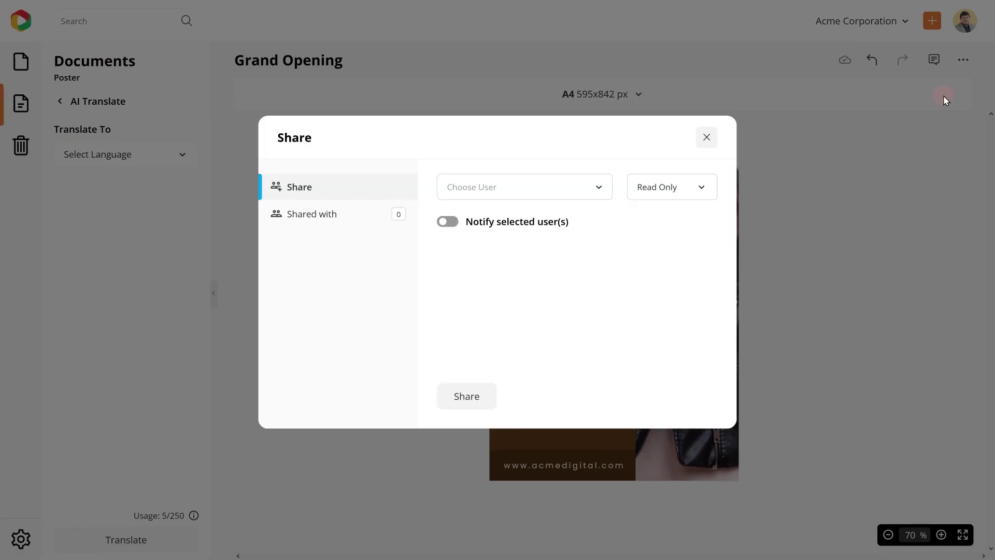
{"action": "left_click", "coordinate": [595, 198]}
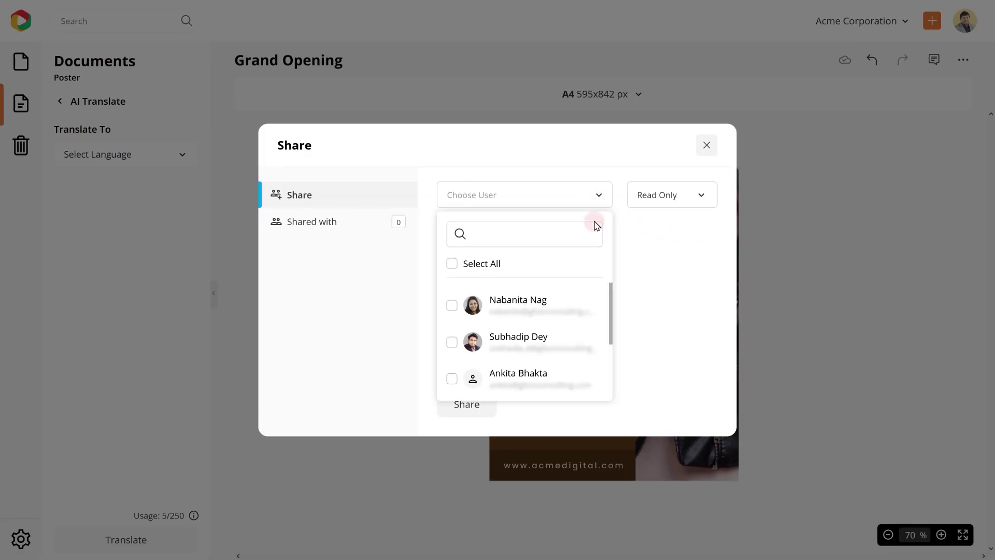
{"action": "left_click", "coordinate": [584, 302]}
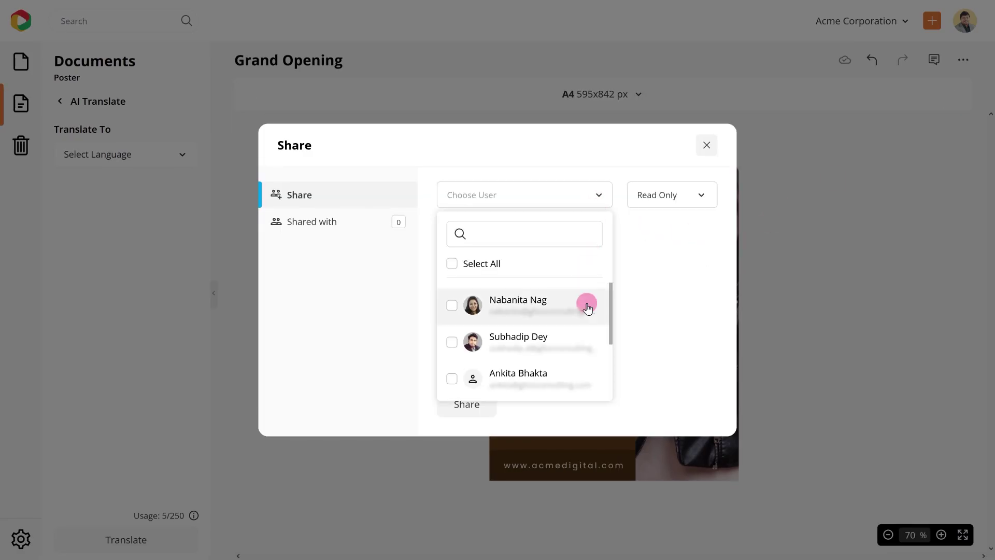
{"action": "left_click", "coordinate": [623, 312]}
{"action": "left_click", "coordinate": [964, 60]}
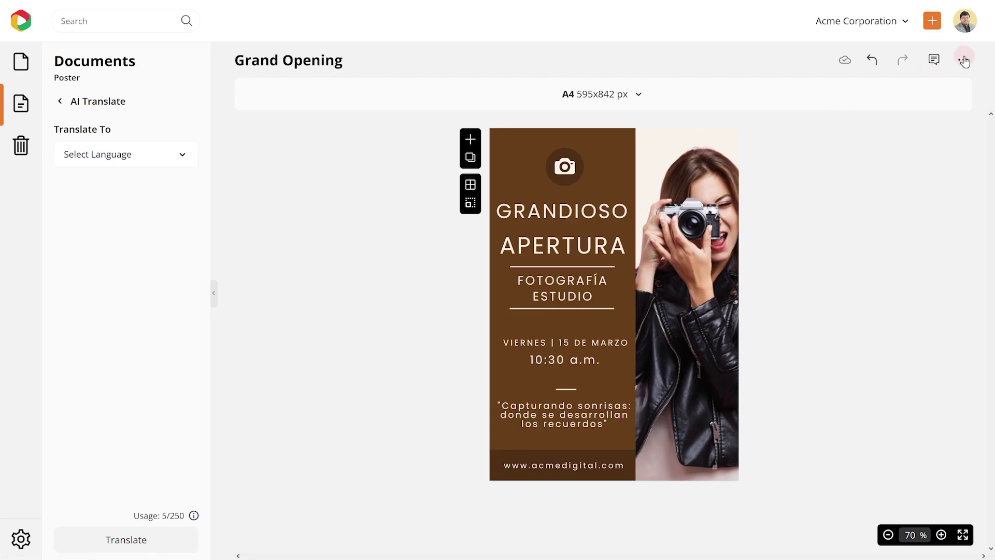
- Publish the poster to the web and copy its public link
{"action": "left_click", "coordinate": [963, 59]}
{"action": "left_click", "coordinate": [939, 116]}
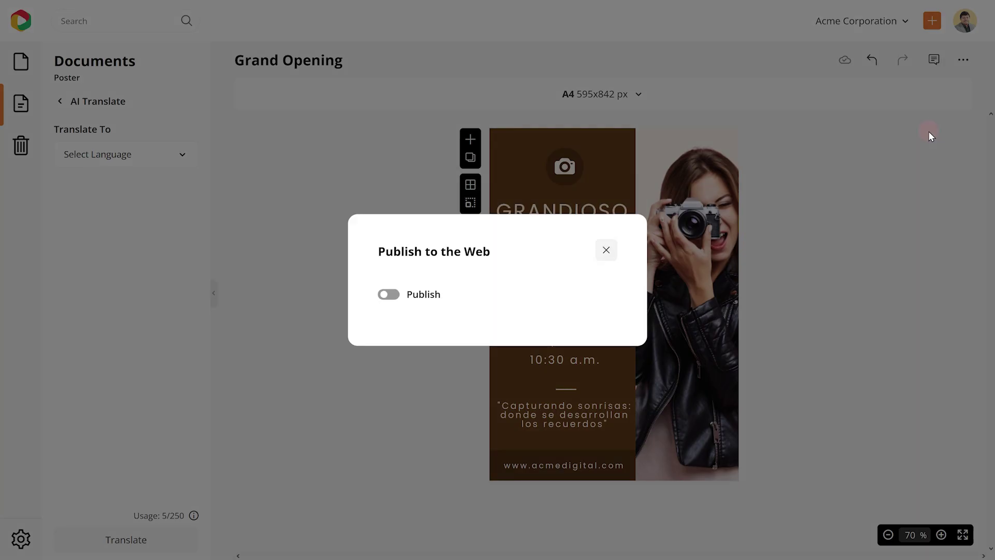
{"action": "left_click", "coordinate": [389, 296]}
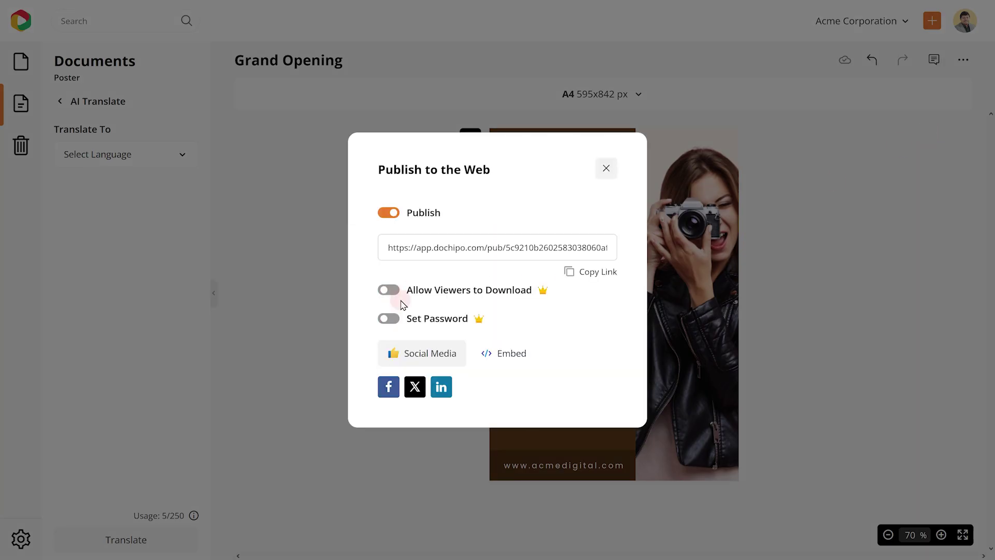
{"action": "left_click", "coordinate": [584, 273]}
{"action": "left_click", "coordinate": [605, 168]}
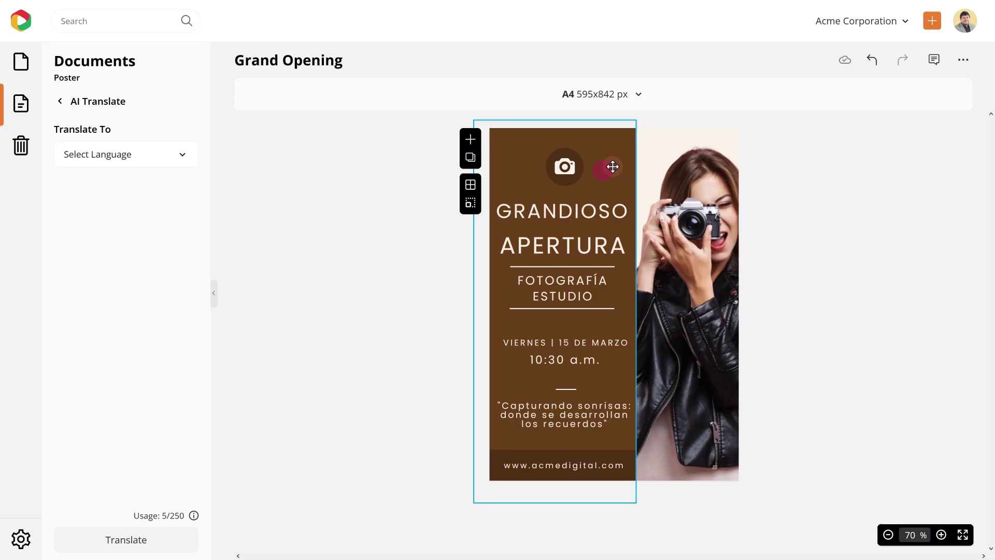
- View the Email option from the poster's More menu
{"action": "left_click", "coordinate": [963, 64]}
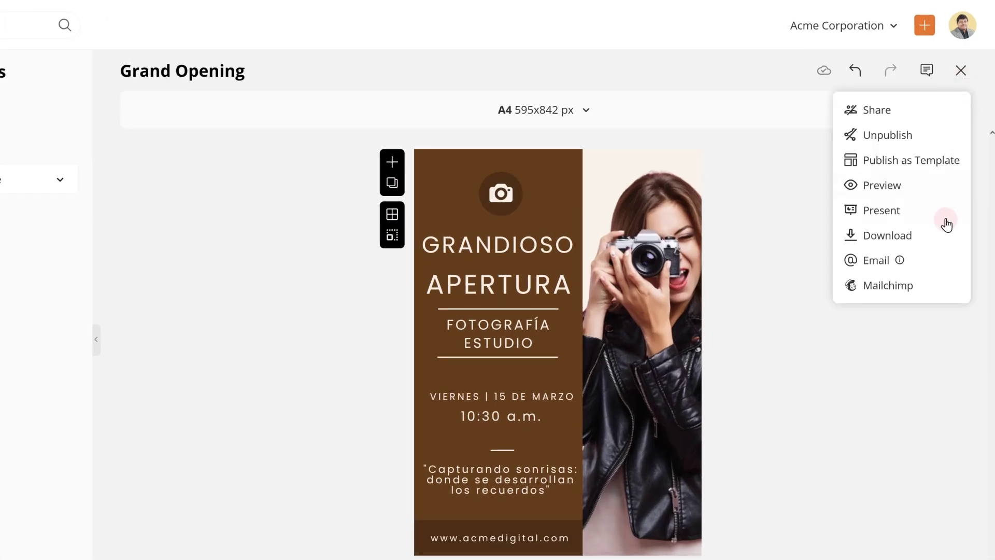
{"action": "left_click", "coordinate": [936, 265]}
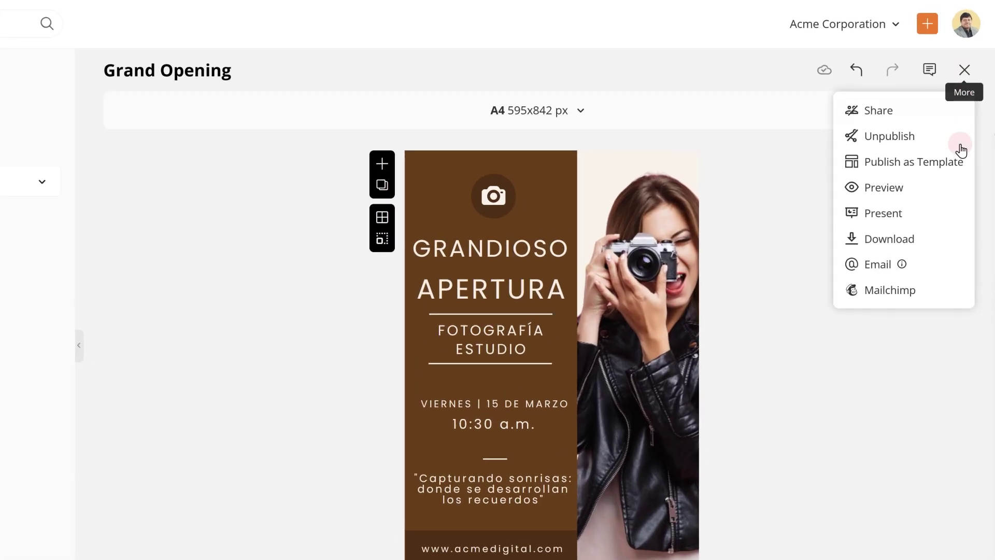
- Export the Spanish 'Grand Opening' poster via the Download dialog, keeping PNG at Normal quality
{"action": "left_click", "coordinate": [956, 206]}
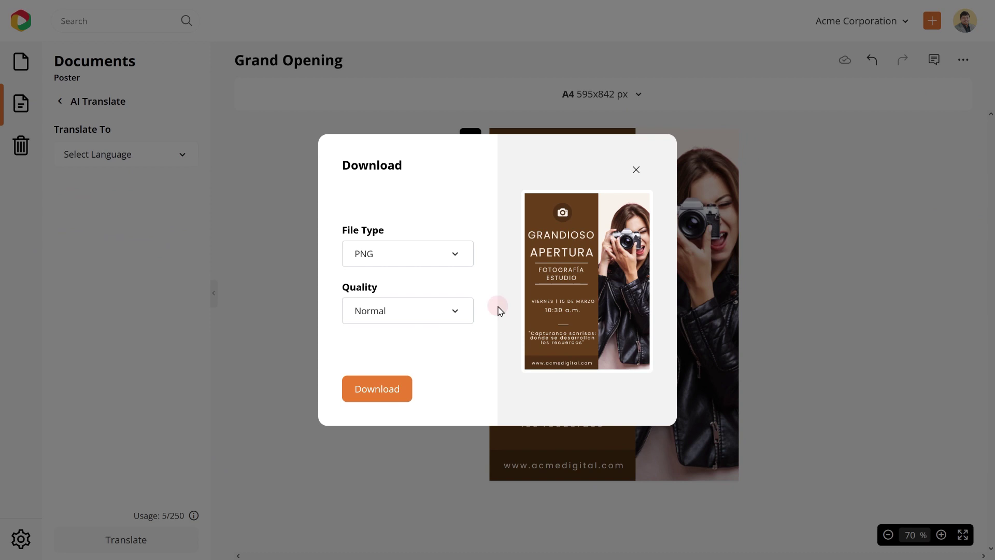
{"action": "left_click", "coordinate": [455, 255]}
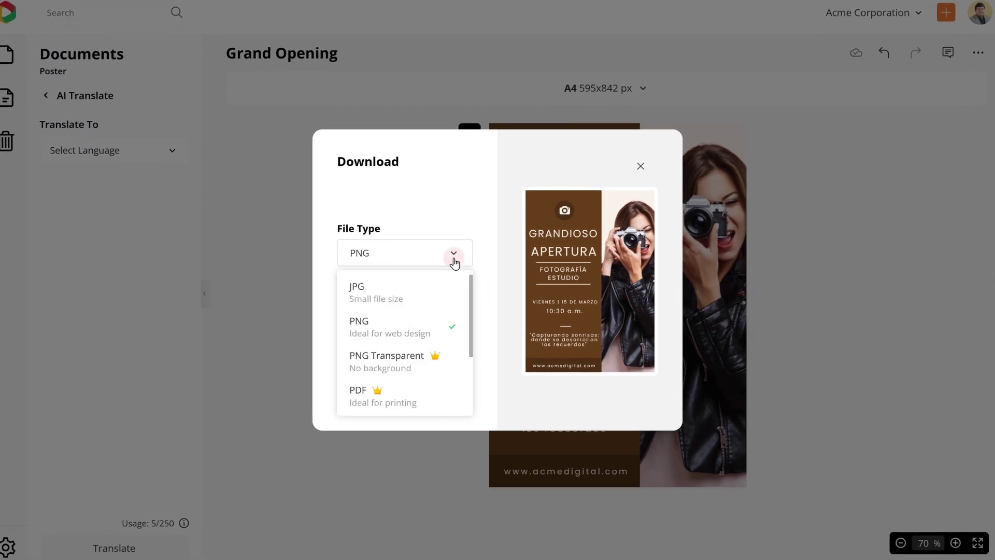
{"action": "left_click", "coordinate": [453, 299]}
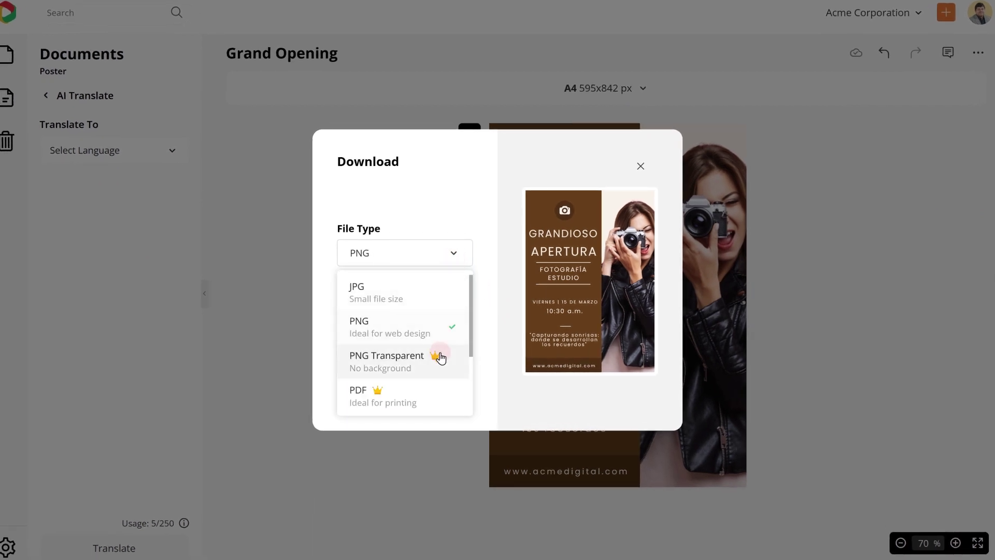
{"action": "scroll", "coordinate": [435, 384], "scroll_direction": "down", "scroll_amount": 2}
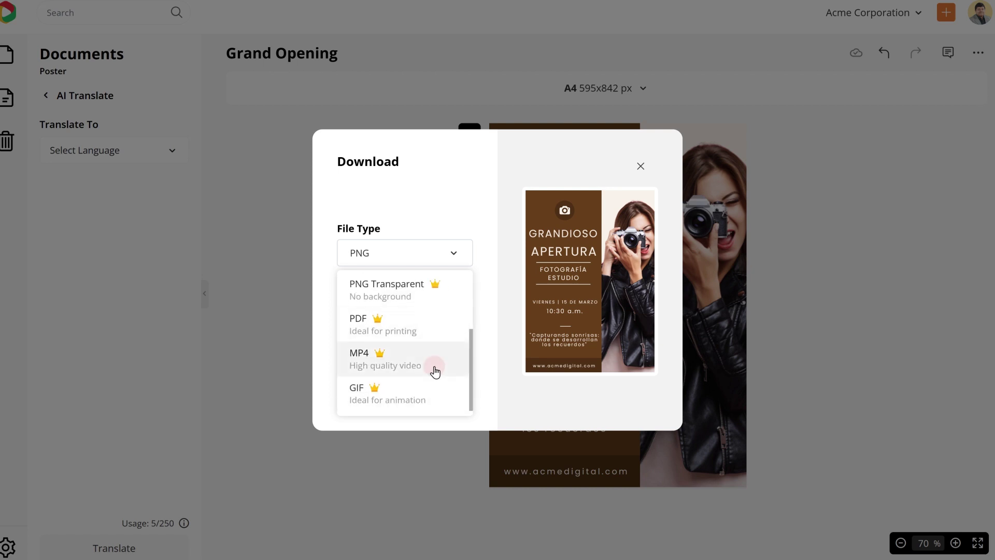
{"action": "left_click", "coordinate": [459, 314]}
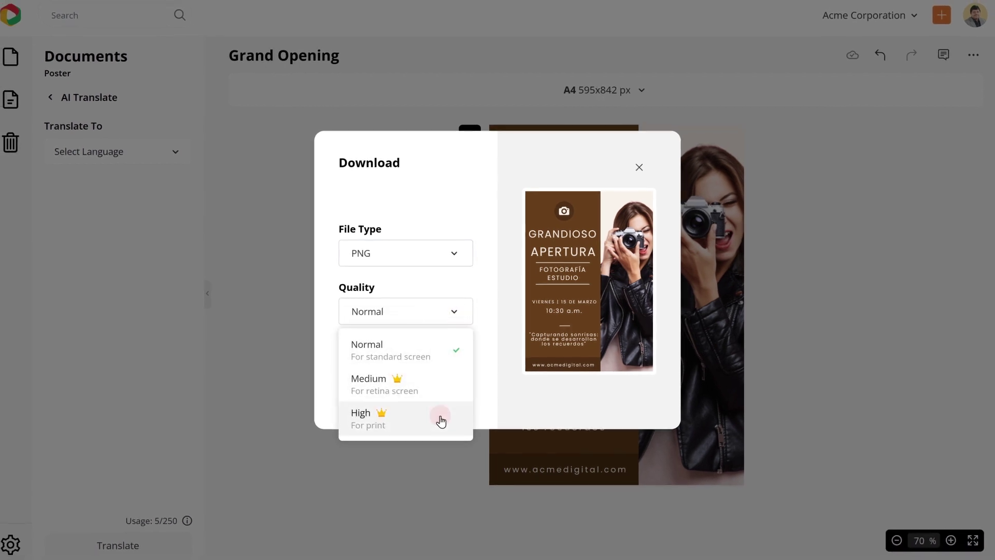
{"action": "left_click", "coordinate": [482, 418]}
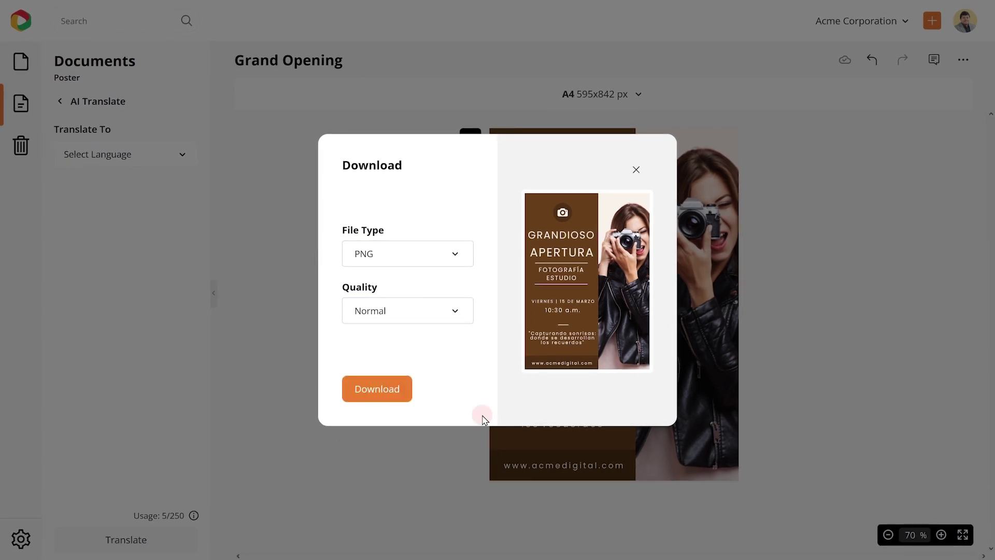
{"action": "left_click", "coordinate": [636, 169]}
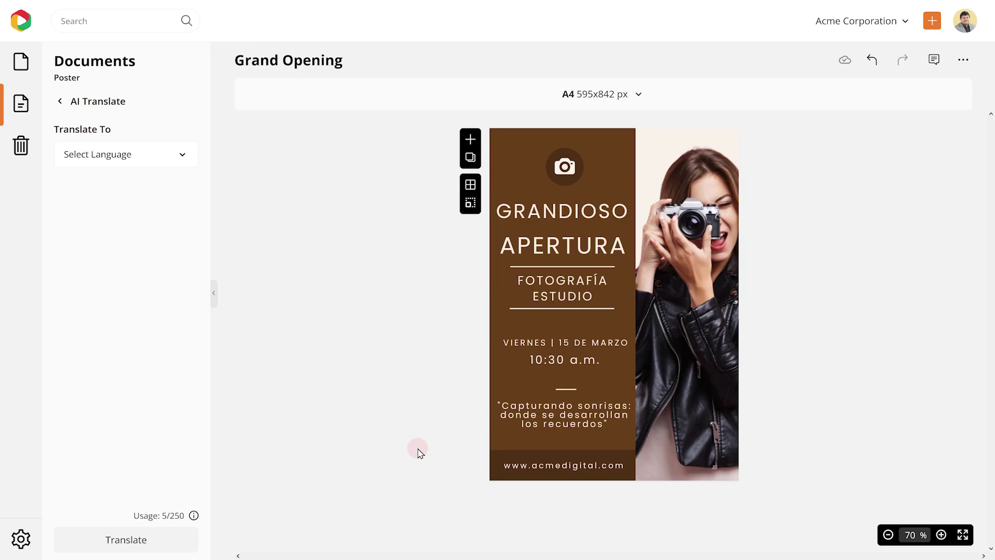